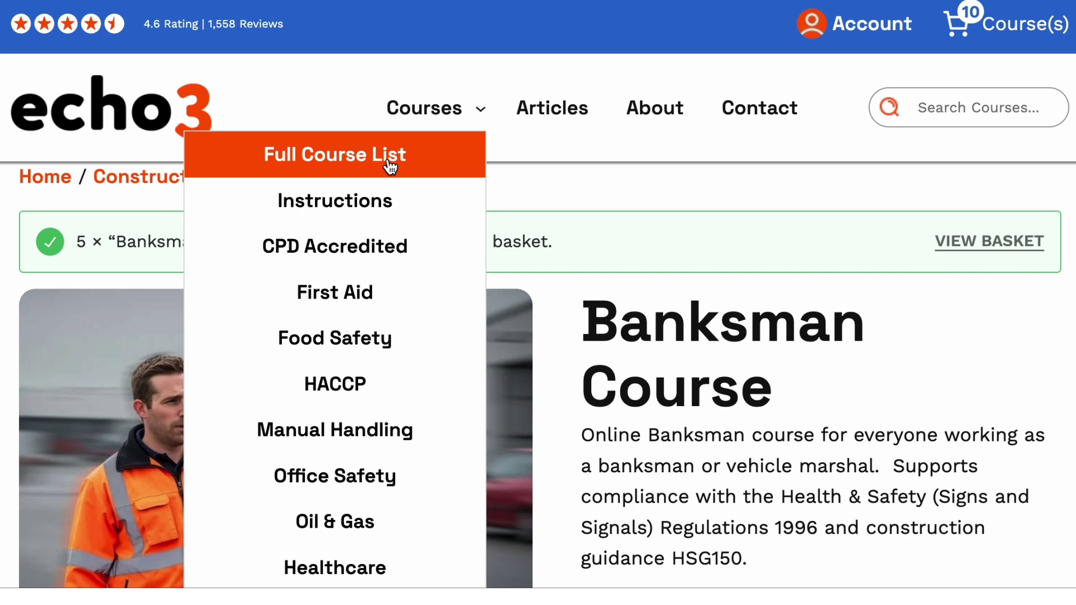
# From the Full Course List's Buy Credit page, open the 50-credit pack priced £270.00.
pyautogui.click(389, 164)
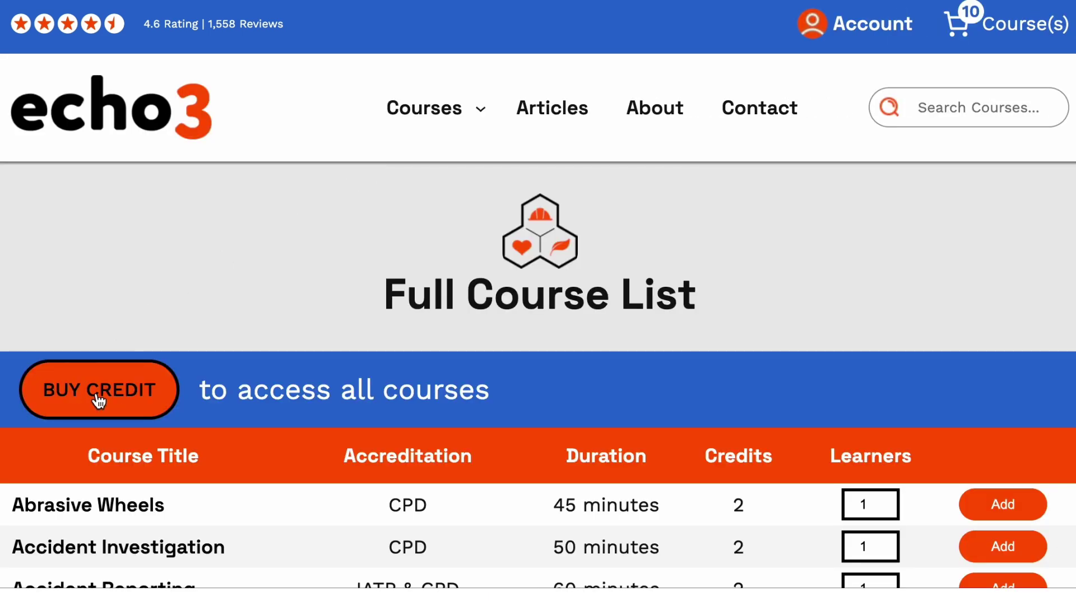
pyautogui.click(98, 399)
pyautogui.scroll(-2, 138, 395)
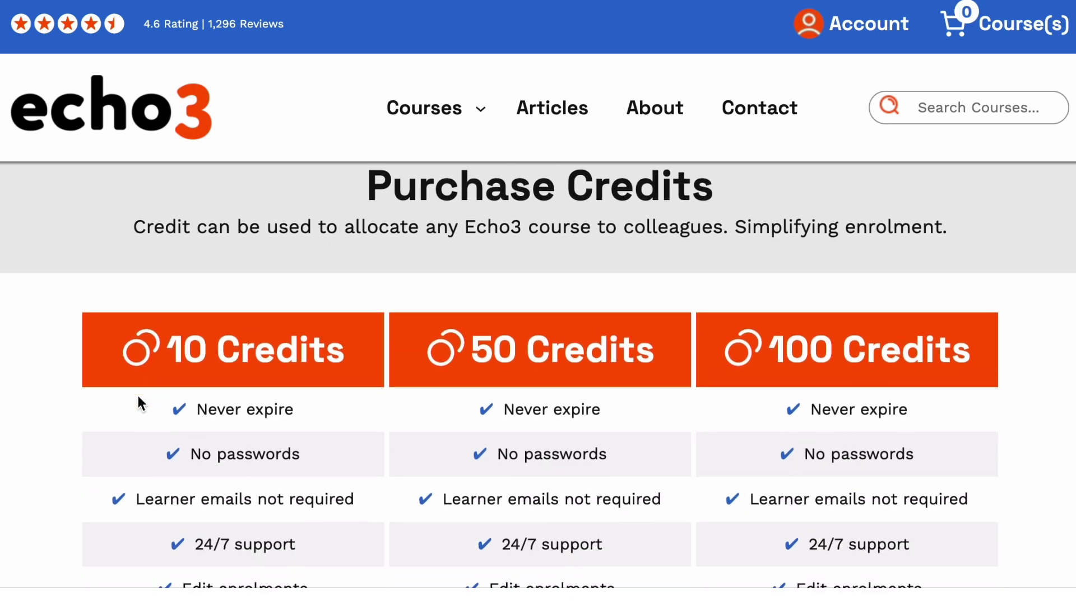
pyautogui.scroll(-7, 310, 373)
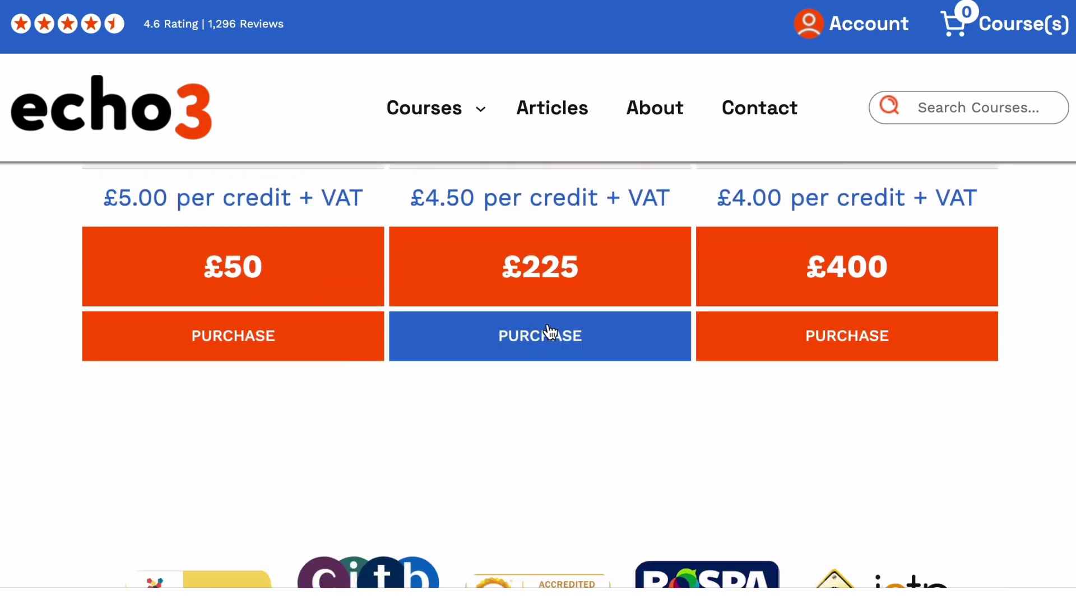
pyautogui.click(549, 332)
pyautogui.scroll(-2, 547, 329)
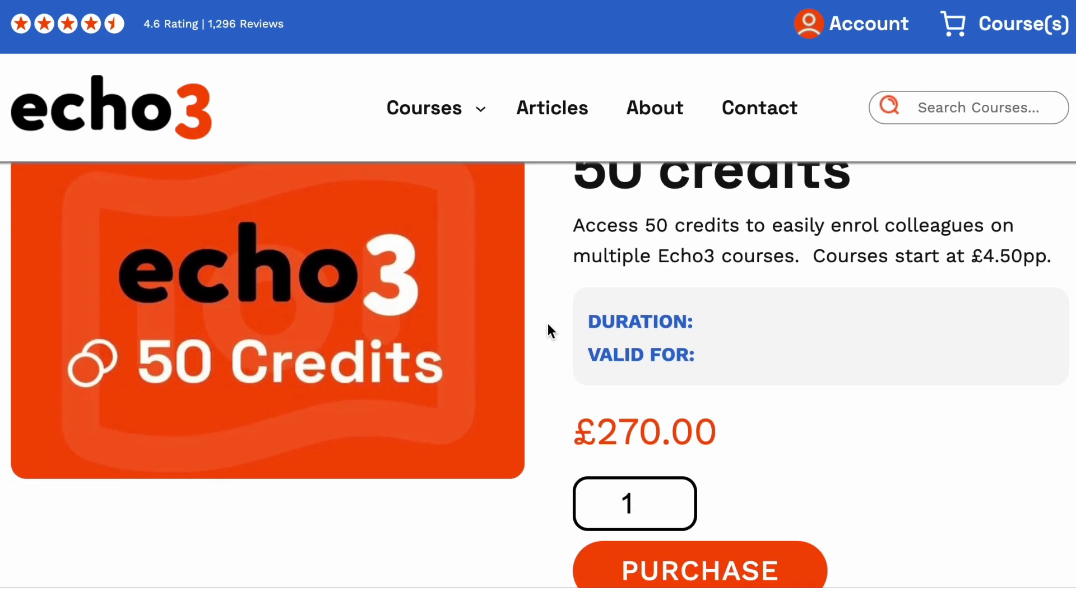
# Add the 50-credit pack to the basket and proceed to checkout.
pyautogui.click(681, 567)
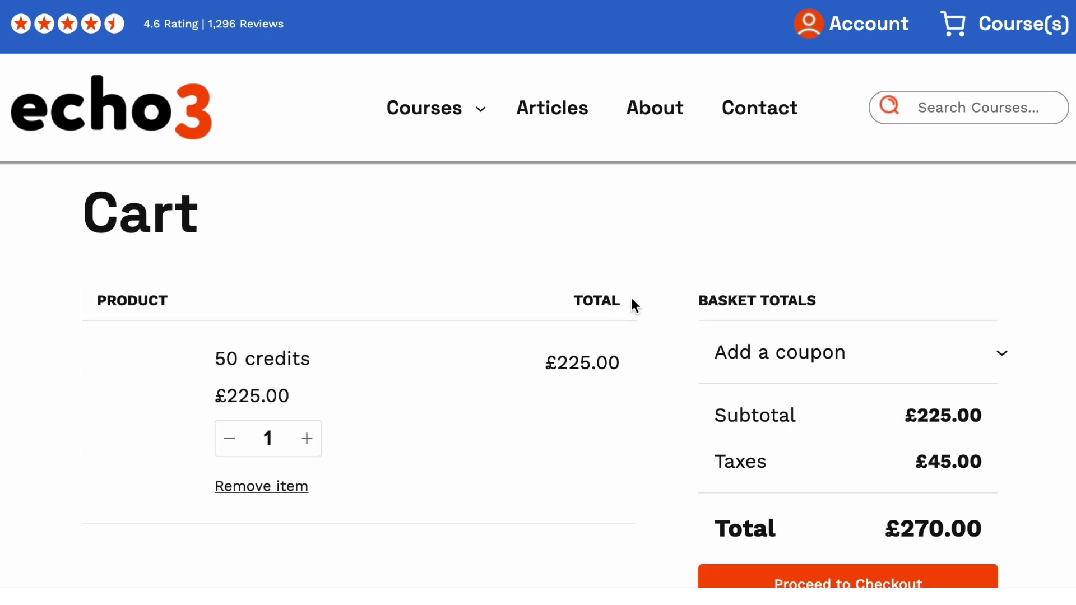
pyautogui.scroll(-1, 540, 409)
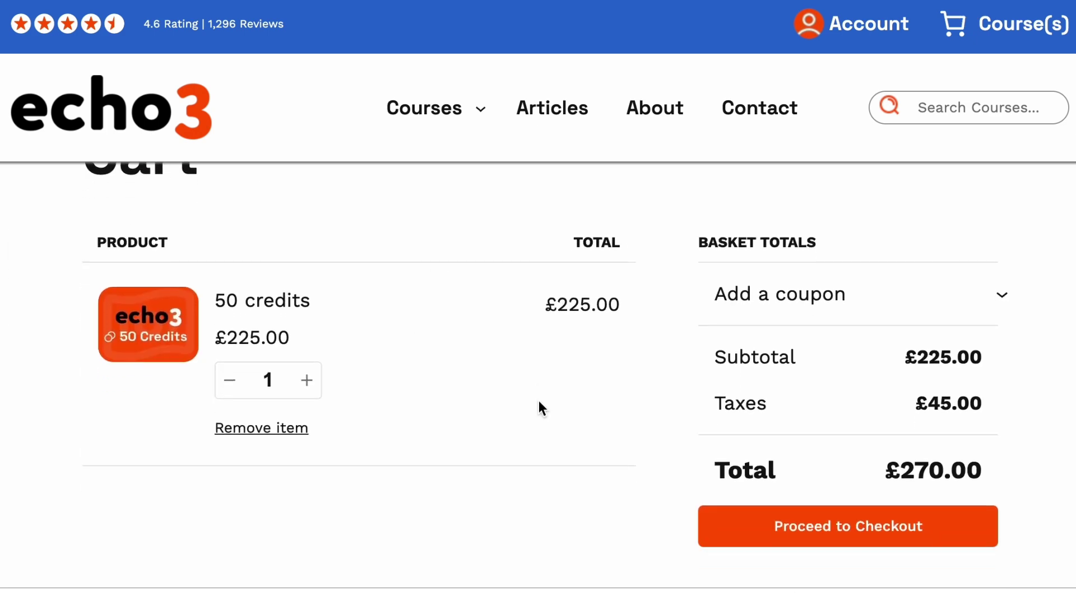
pyautogui.click(833, 519)
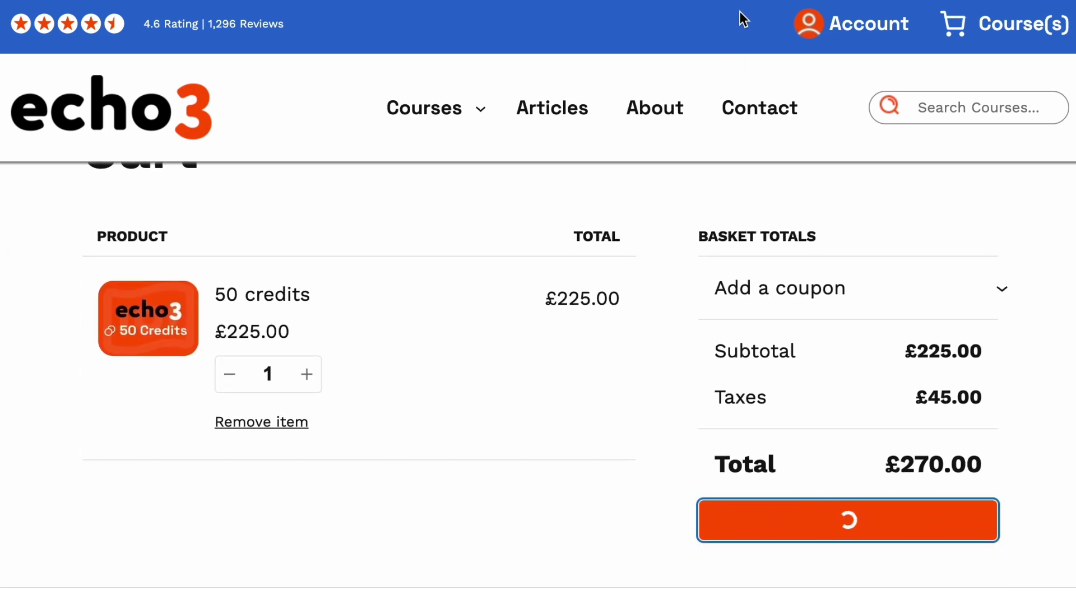
# Choose PayPal instead of card as the checkout payment method.
pyautogui.scroll(-12, 391, 449)
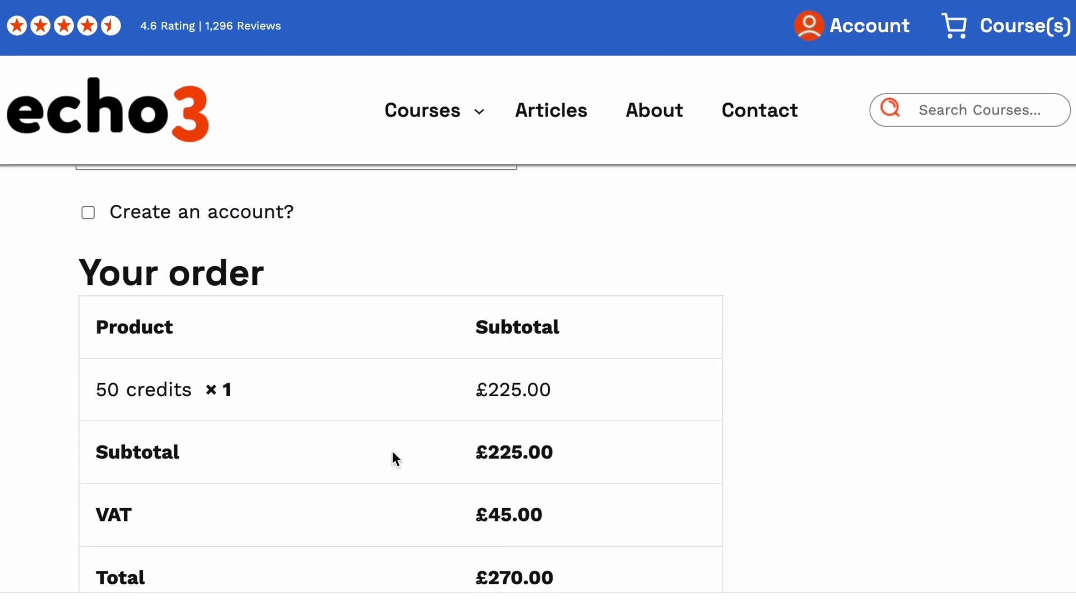
pyautogui.scroll(-5, 391, 449)
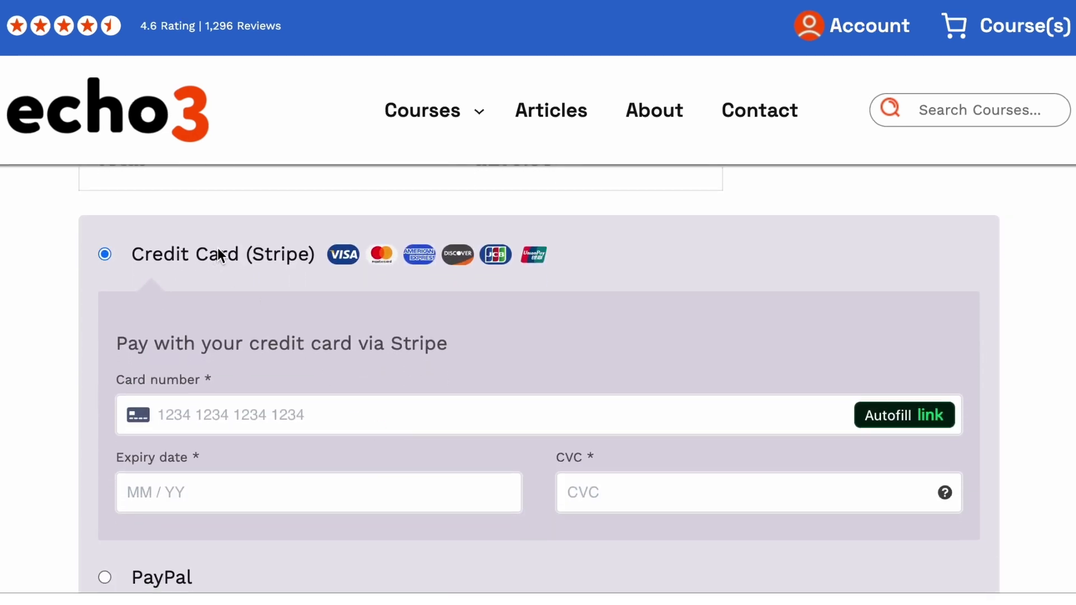
pyautogui.scroll(-4, 391, 269)
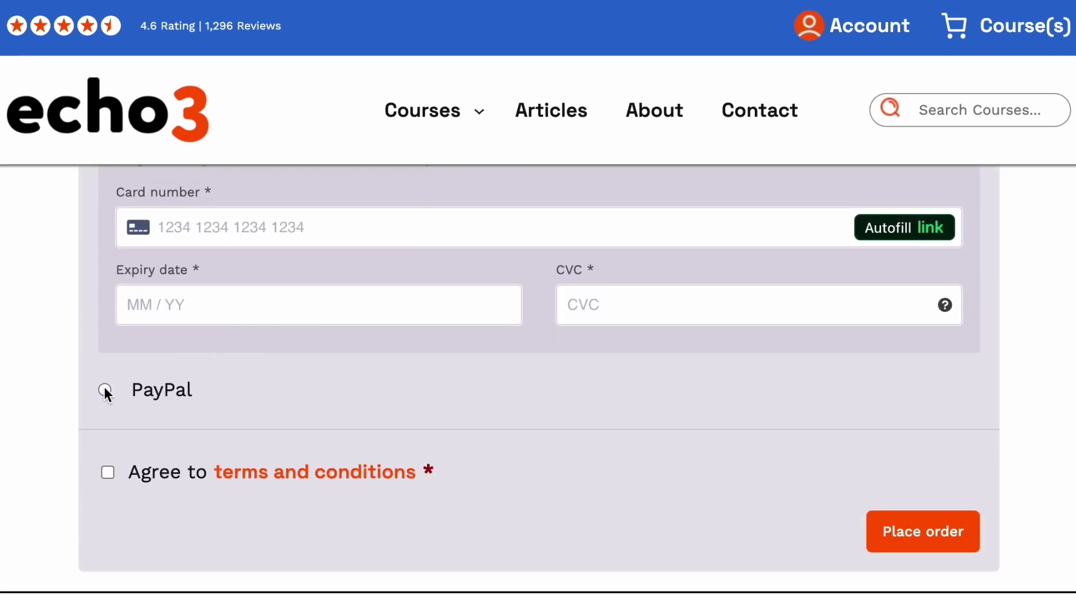
pyautogui.click(106, 390)
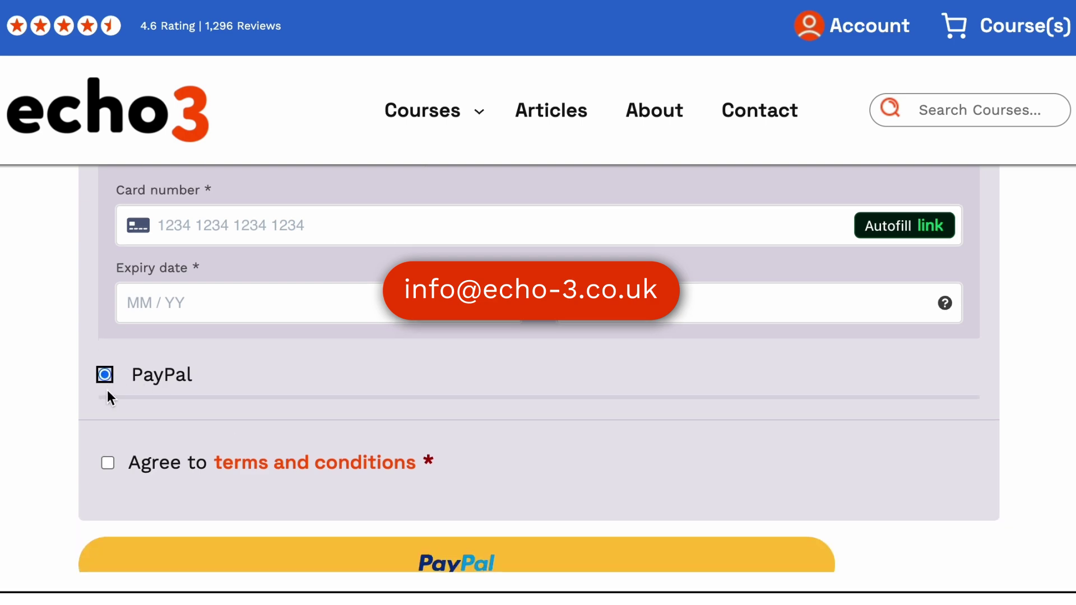
pyautogui.scroll(-1, 301, 418)
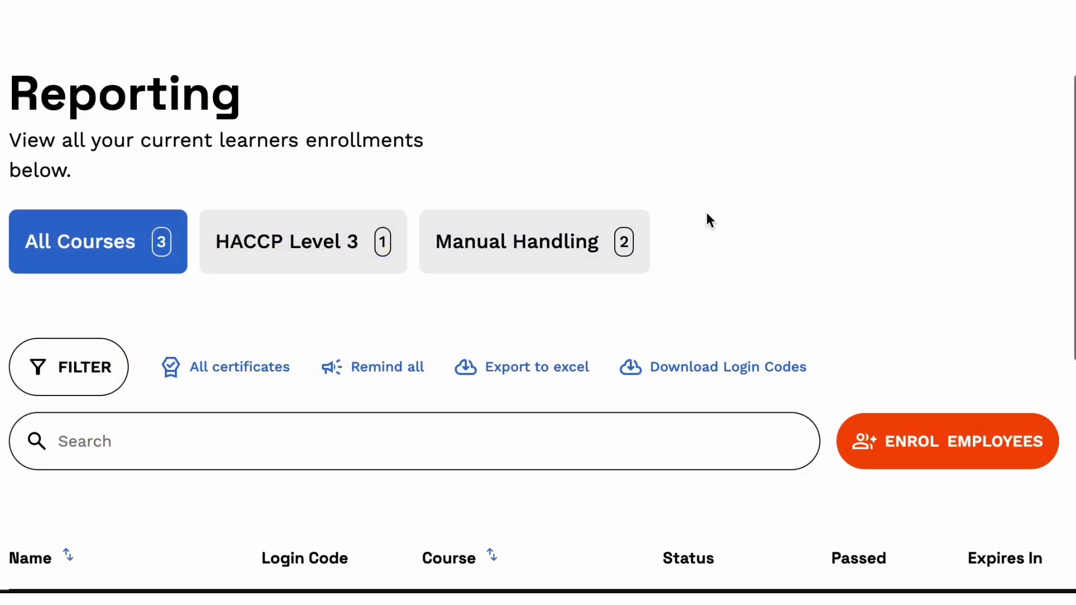
pyautogui.scroll(-7, 707, 218)
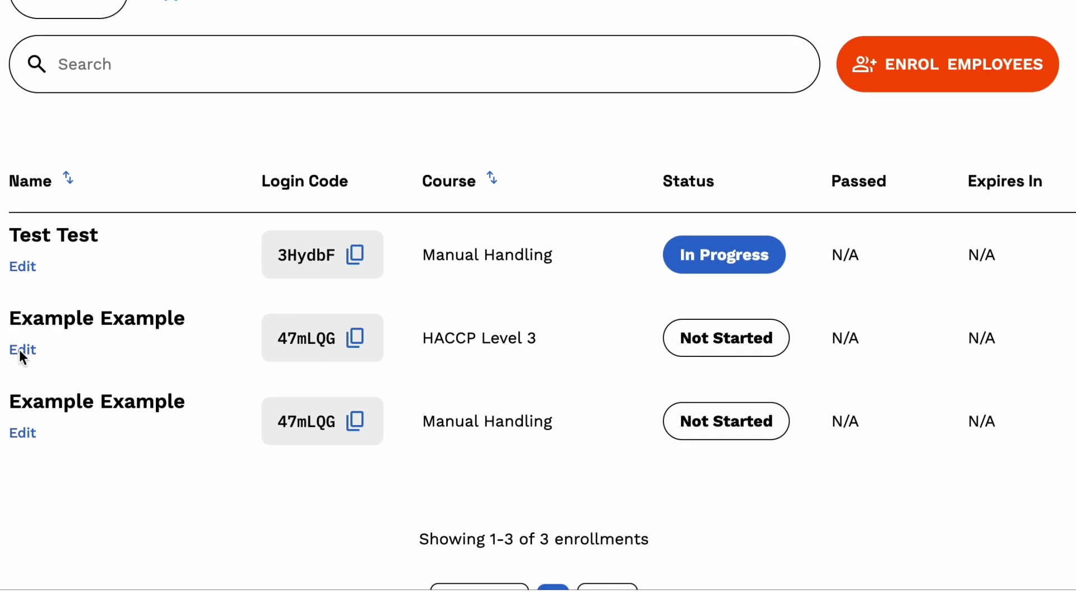
# Edit the not-started HACCP Level 3 enrolment and choose Delete and Refund.
pyautogui.click(22, 352)
pyautogui.scroll(-5, 247, 373)
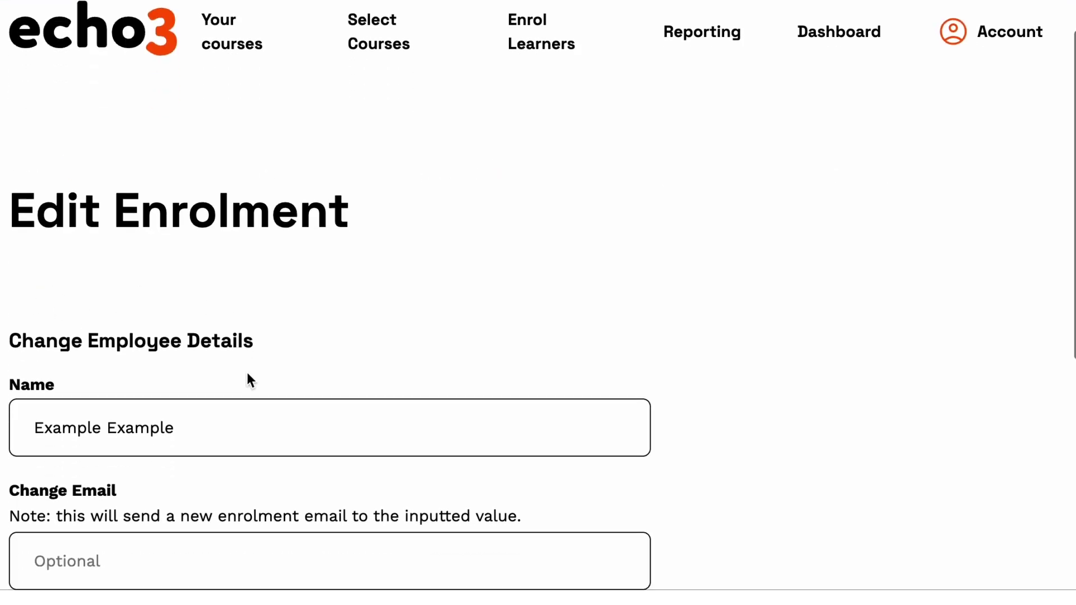
pyautogui.scroll(-4, 247, 372)
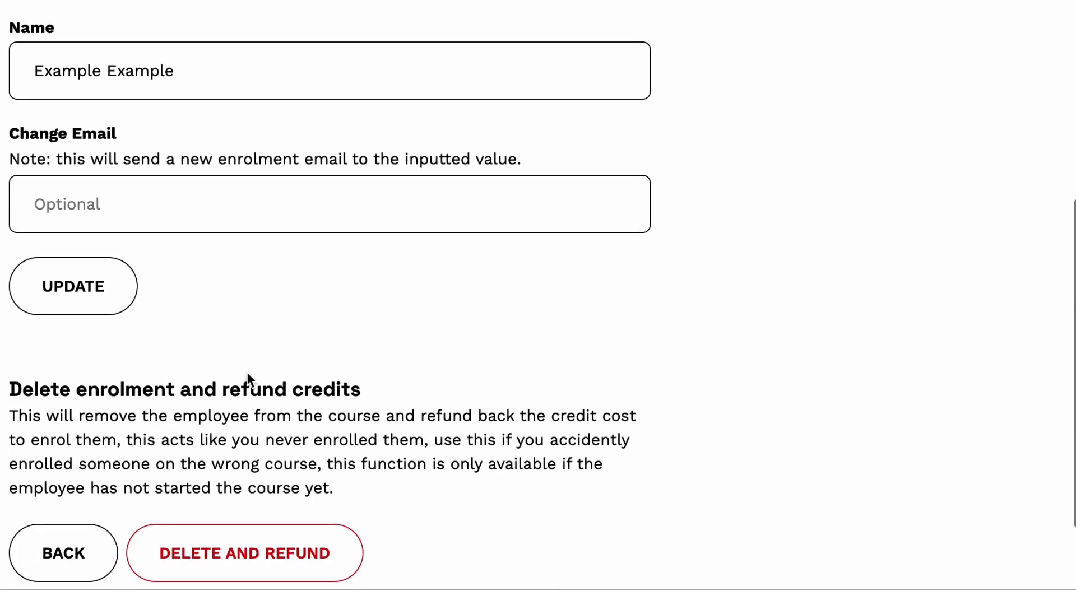
pyautogui.click(273, 521)
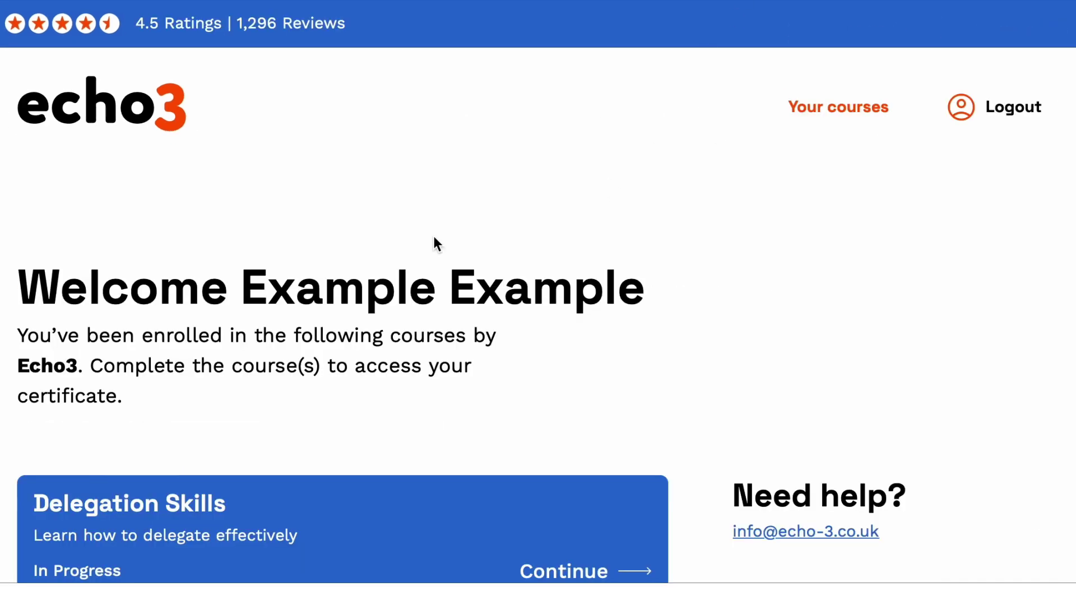
pyautogui.scroll(-3, 409, 238)
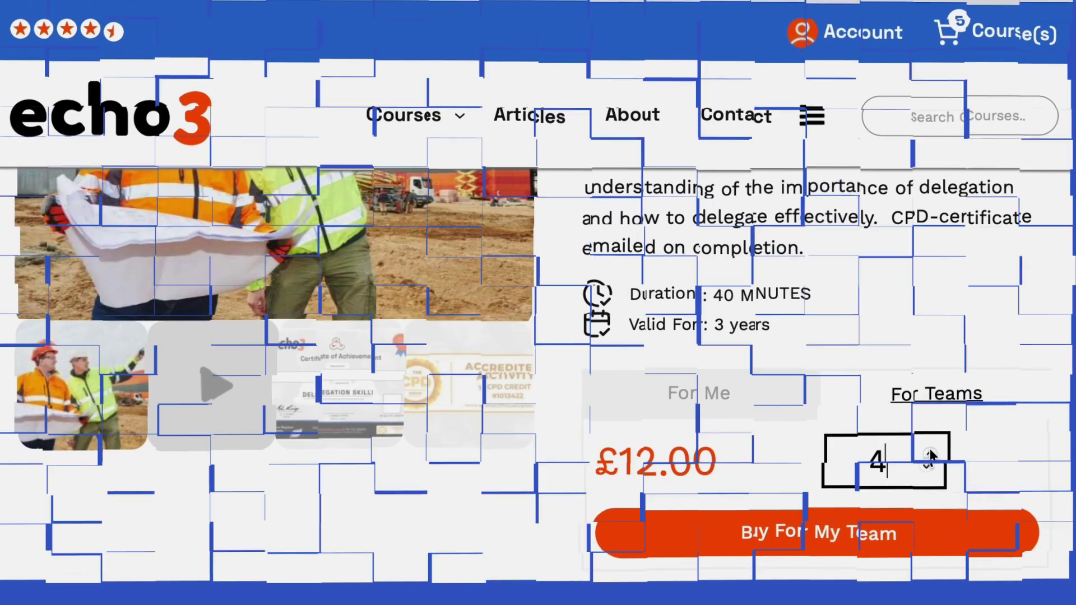
# Raise the Delegation Skills team purchase quantity to 9 places at £12.00 each.
pyautogui.click(932, 456)
pyautogui.click(932, 456)
pyautogui.click(932, 456)
pyautogui.click(933, 456)
pyautogui.click(932, 456)
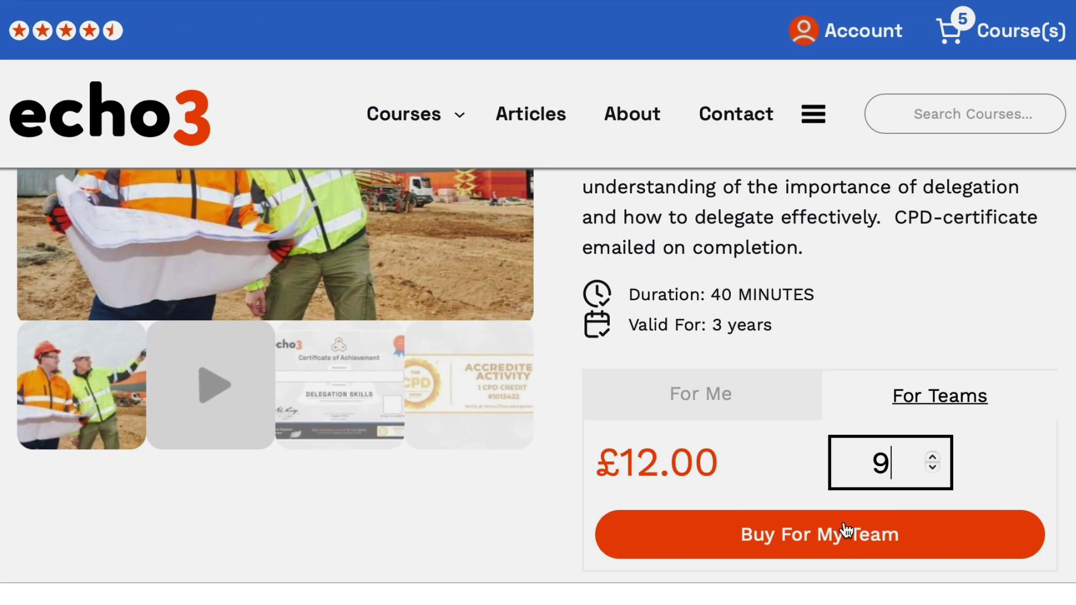
pyautogui.scroll(19, 850, 478)
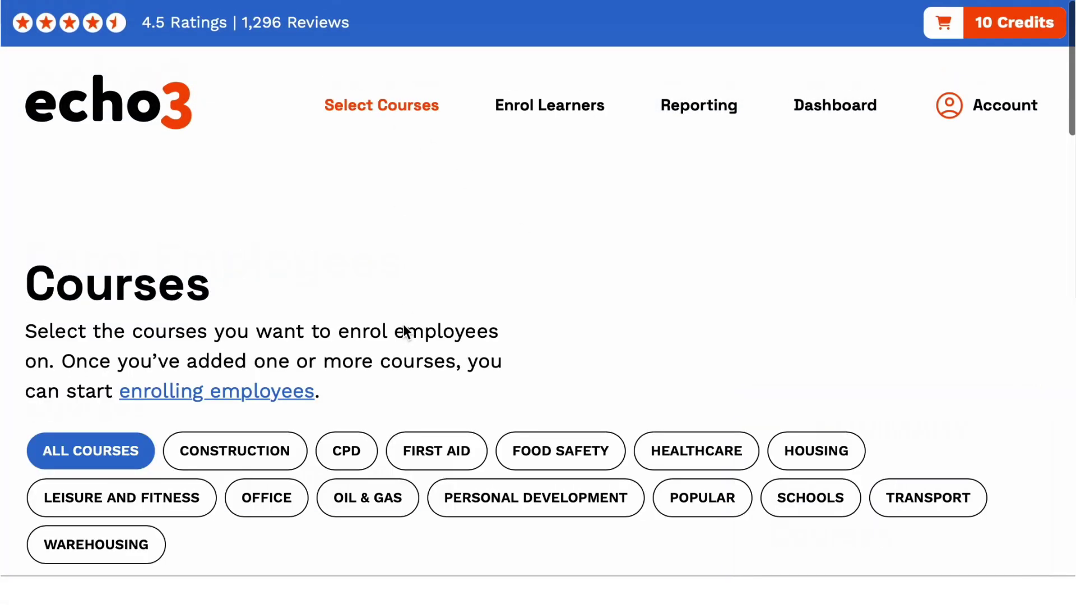
# Search 'com', add Communication Skills to the selection, and continue to Enrol Employees.
pyautogui.scroll(-4, 405, 331)
pyautogui.click(341, 447)
pyautogui.write('comm')
pyautogui.scroll(-2, 346, 446)
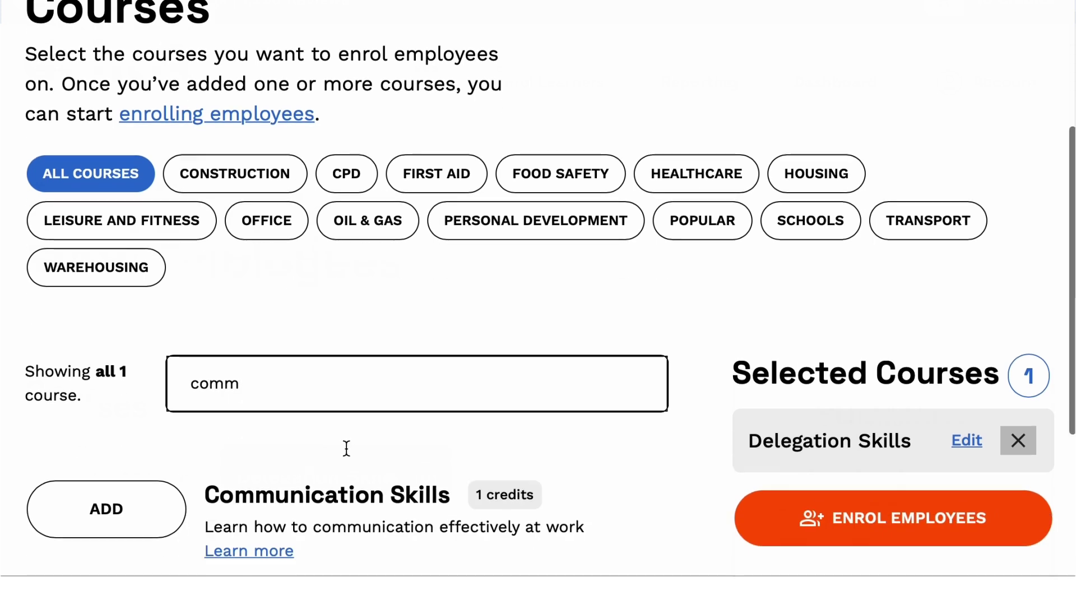
pyautogui.click(137, 451)
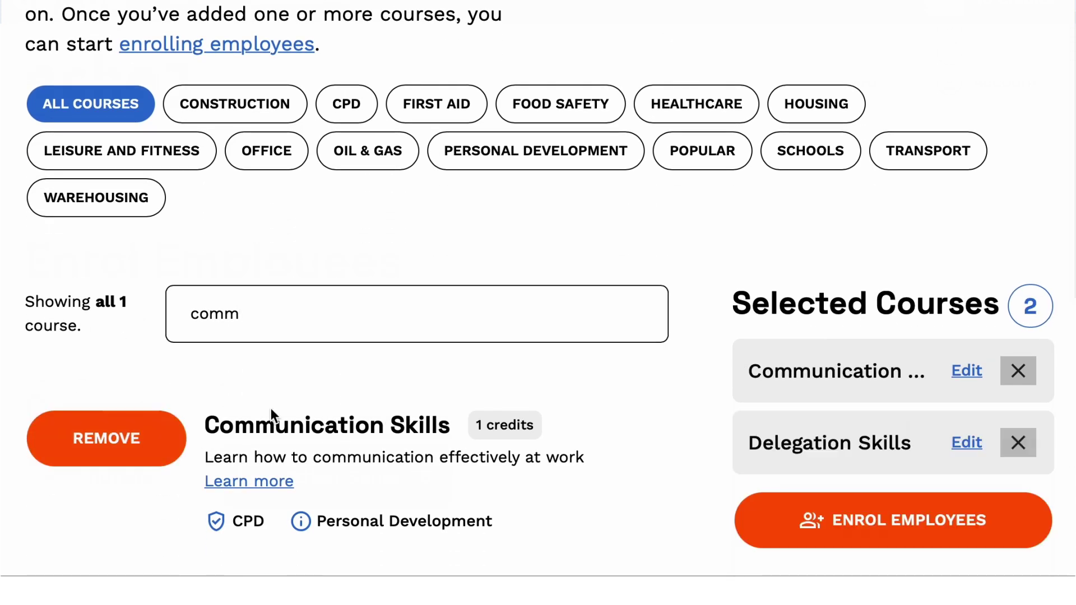
pyautogui.click(818, 522)
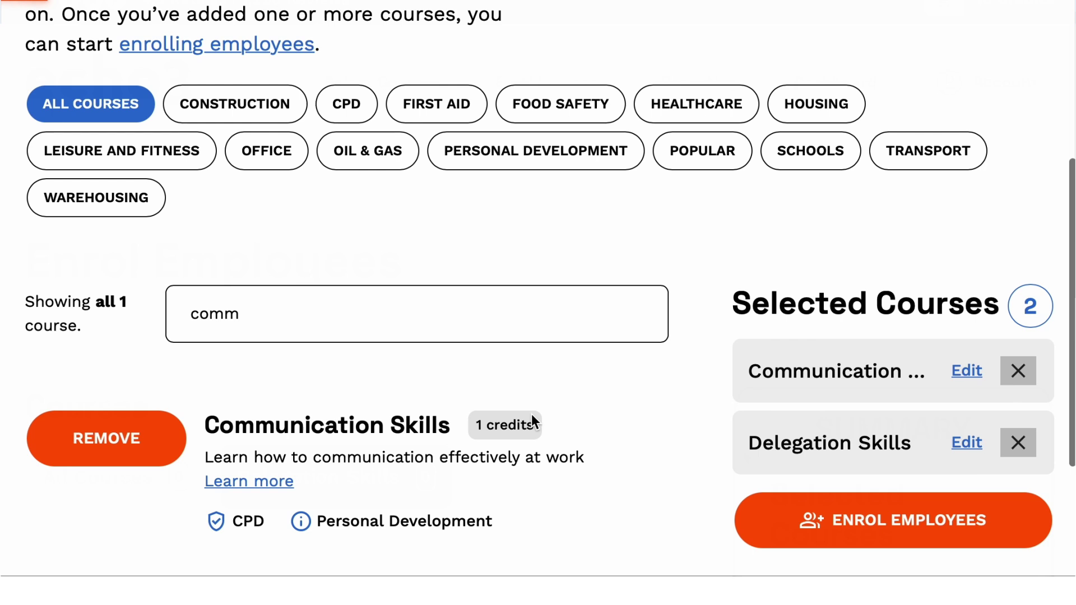
pyautogui.scroll(-2, 531, 415)
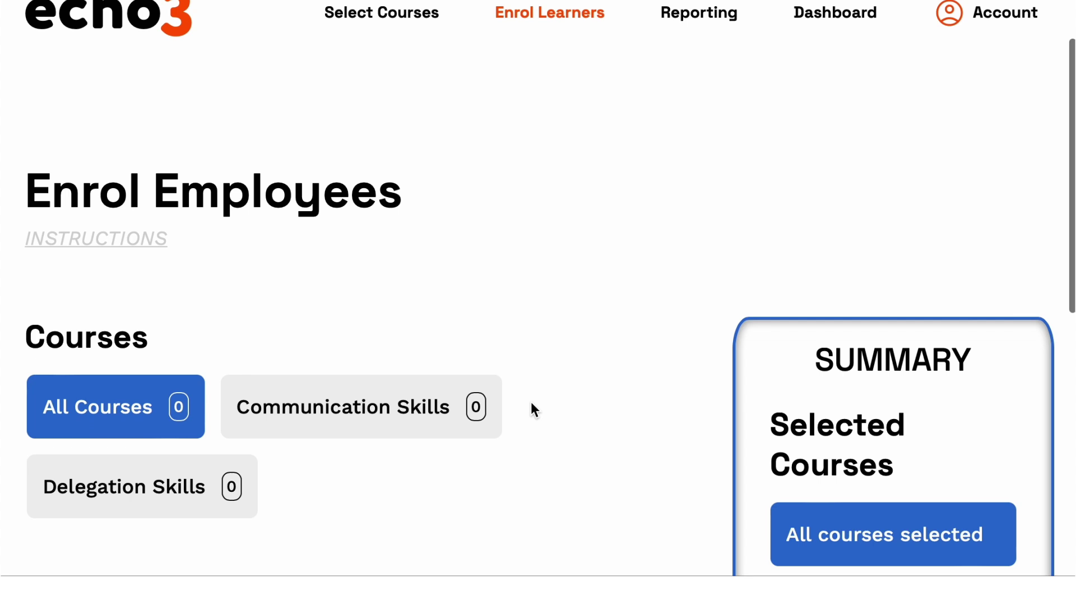
# Pick the enrolment's courses: Delegation Skills, Communication Skills and Emergency First Aid.
pyautogui.scroll(-1, 531, 403)
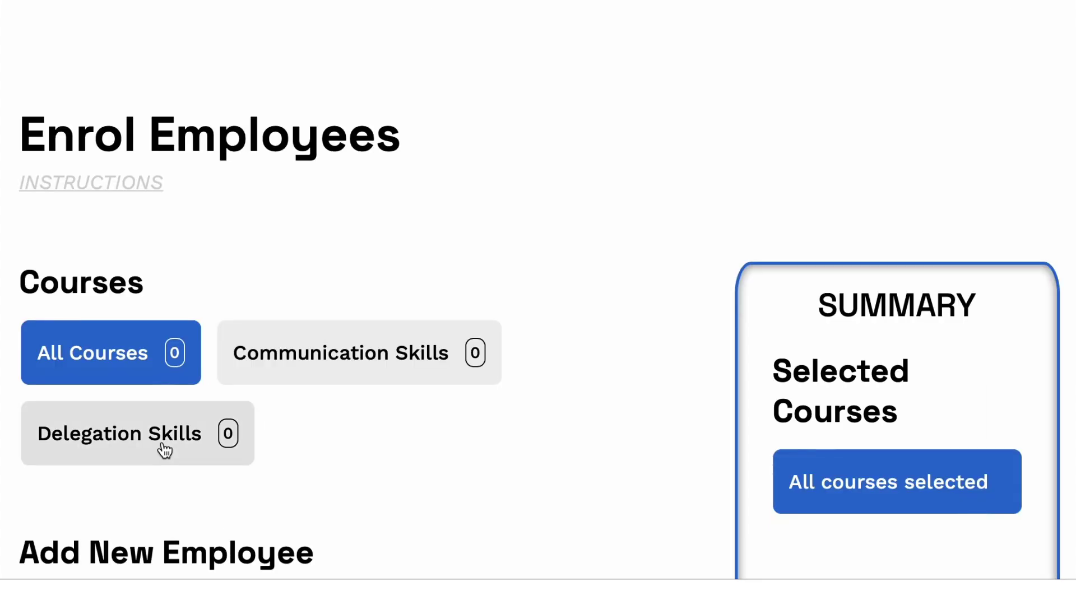
pyautogui.click(164, 448)
pyautogui.click(292, 353)
pyautogui.scroll(3, 356, 355)
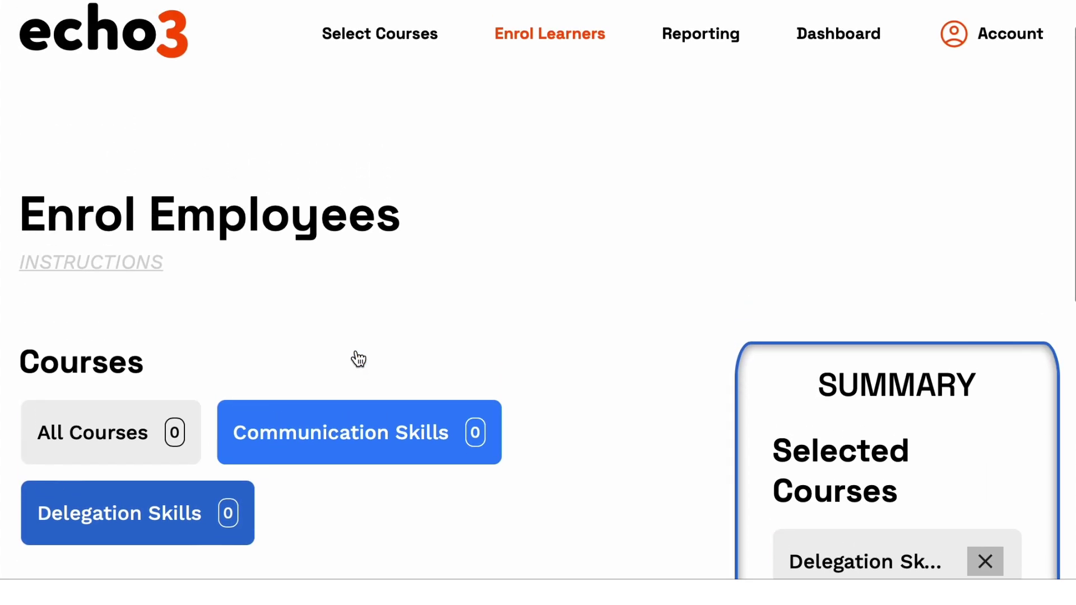
pyautogui.scroll(1, 617, 236)
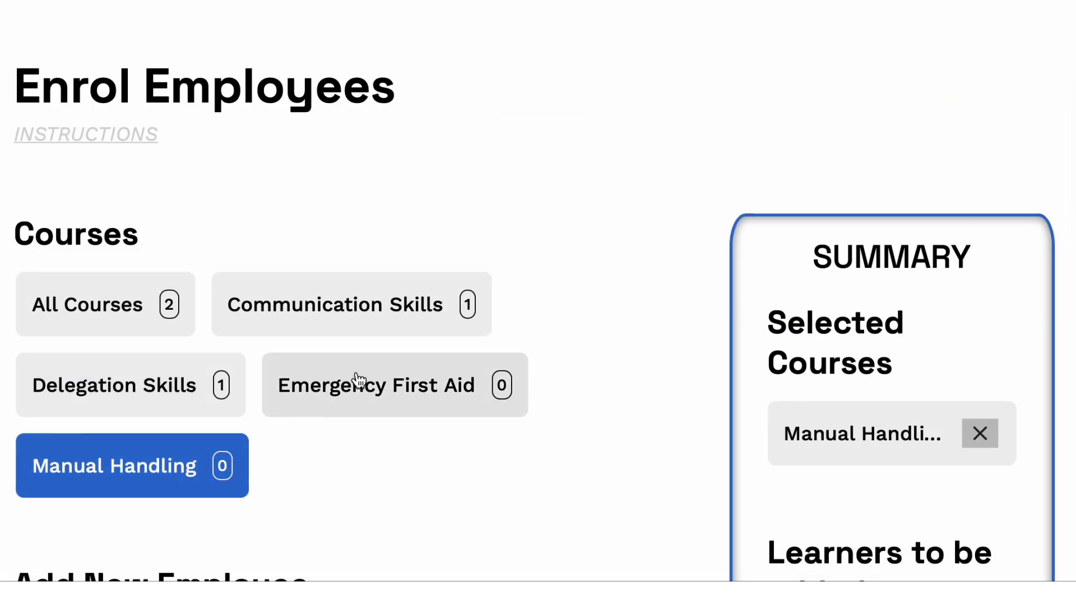
pyautogui.click(359, 383)
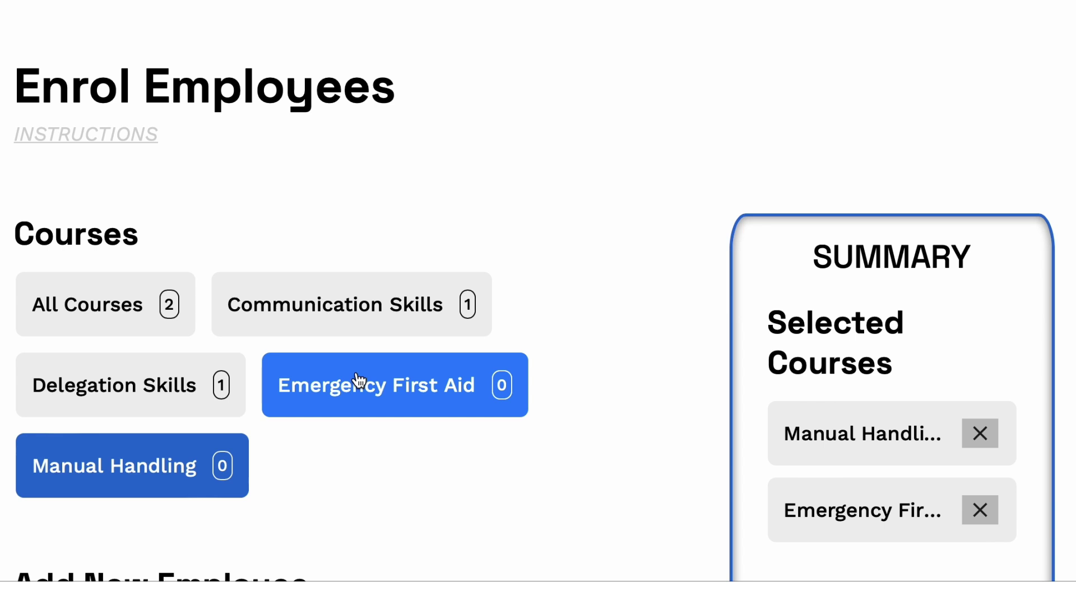
pyautogui.click(137, 384)
pyautogui.scroll(-2, 497, 379)
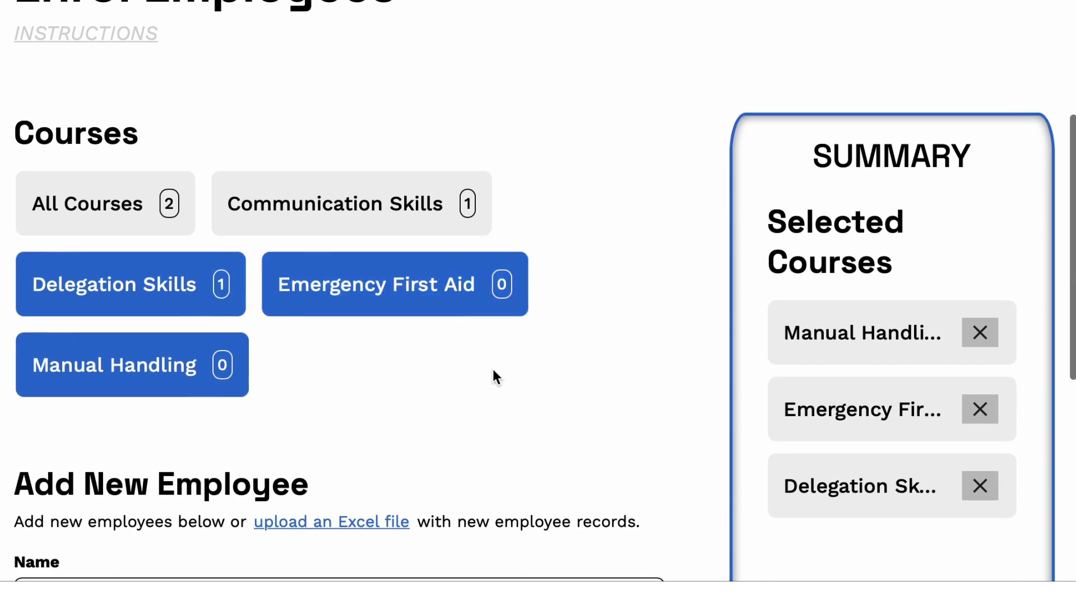
pyautogui.scroll(-4, 356, 290)
# Enter the new employee's name and e-mail address in the Add New Employee form.
pyautogui.click(250, 379)
pyautogui.write('E')
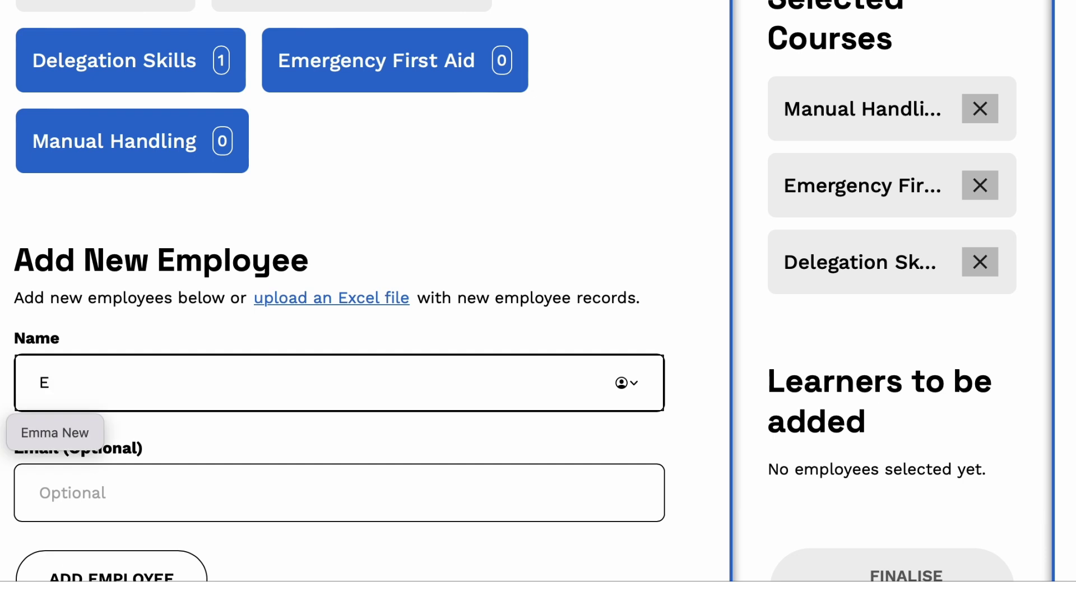
pyautogui.write('a')
pyautogui.write('xam')
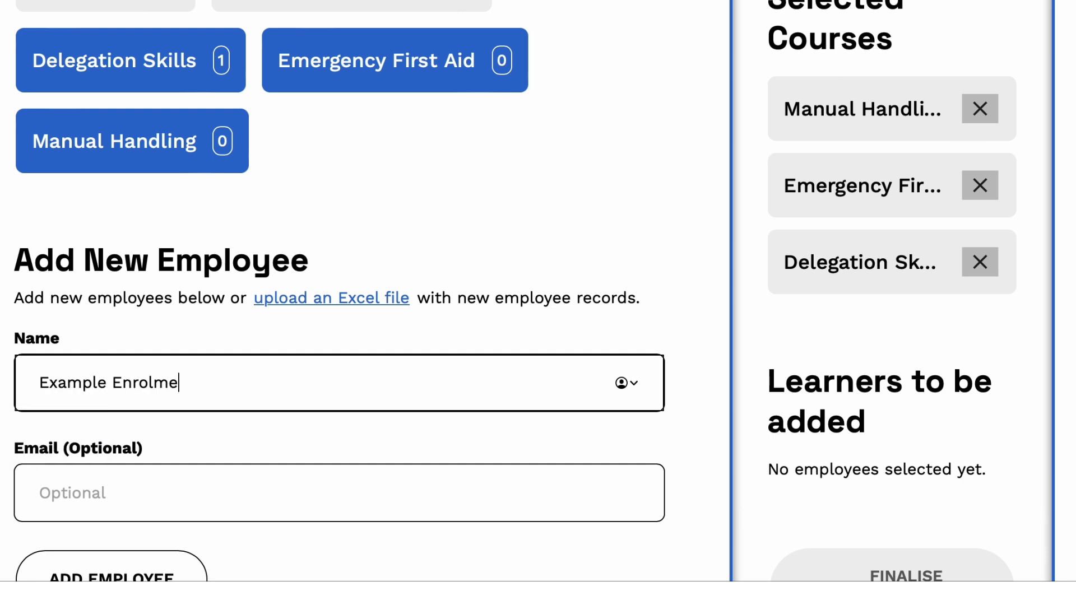
pyautogui.click(239, 492)
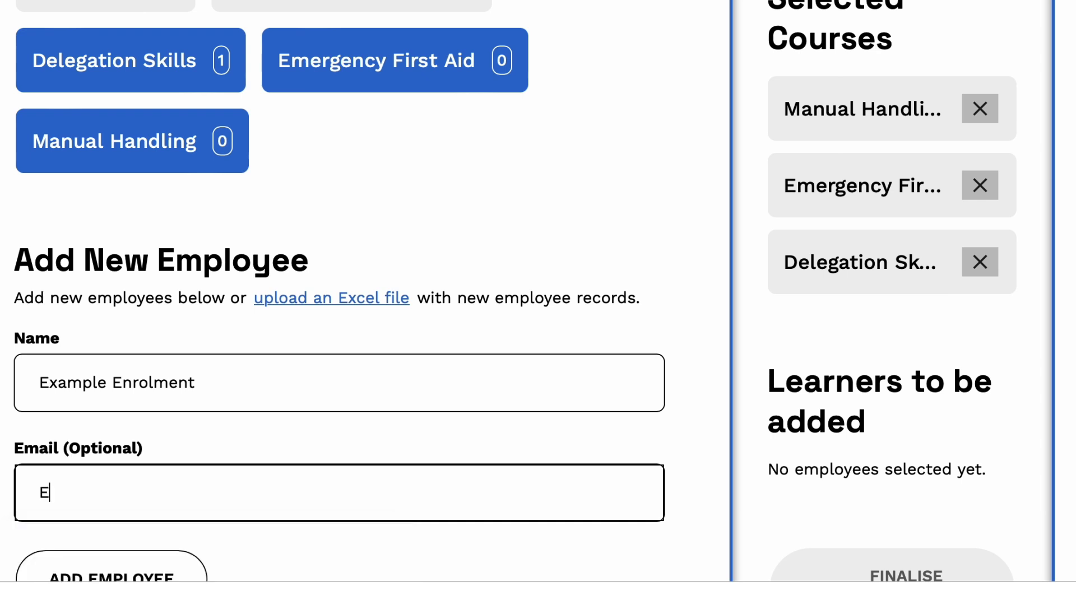
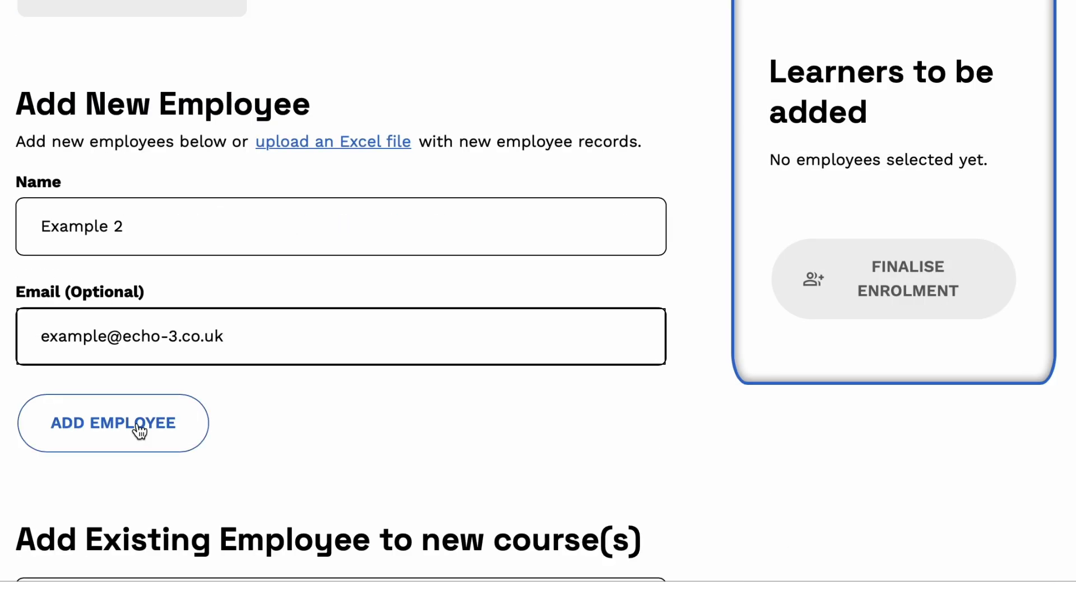
# Try adding the new employee, then dismiss the learner-already-exists warning.
pyautogui.click(140, 430)
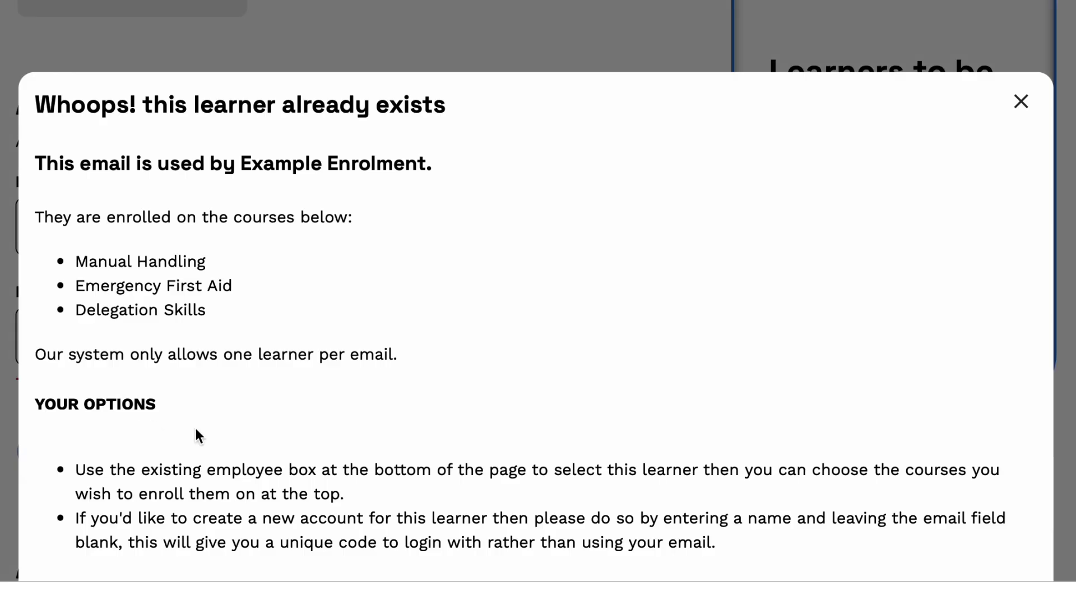
pyautogui.scroll(-3, 216, 434)
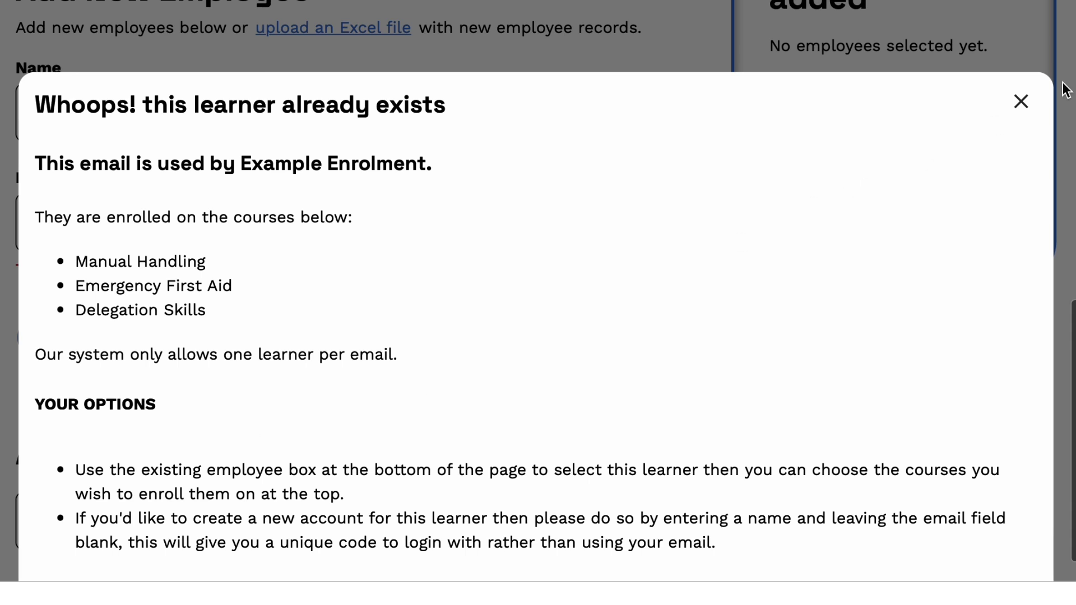
pyautogui.click(1025, 94)
pyautogui.scroll(-2, 469, 361)
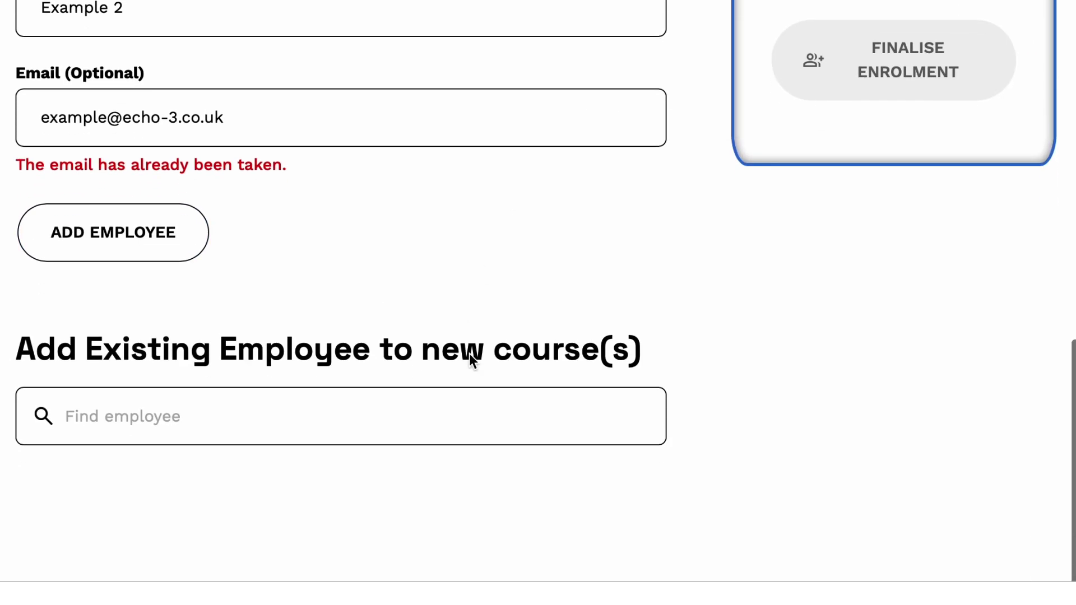
# Search 'examp', select existing employee Example 2, and copy their login code.
pyautogui.click(355, 415)
pyautogui.write('ex')
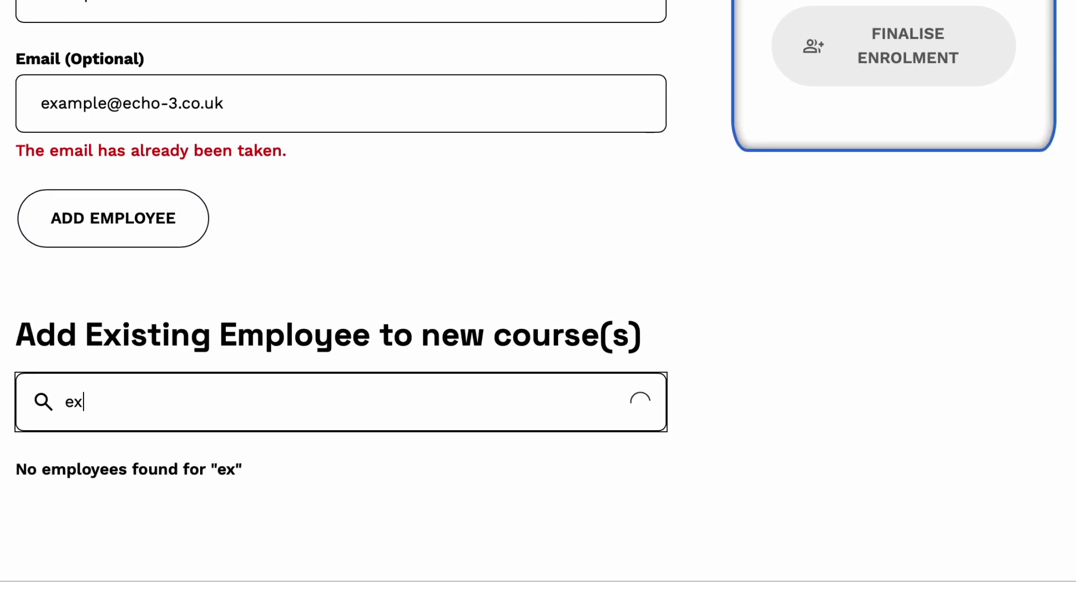
pyautogui.write('amp')
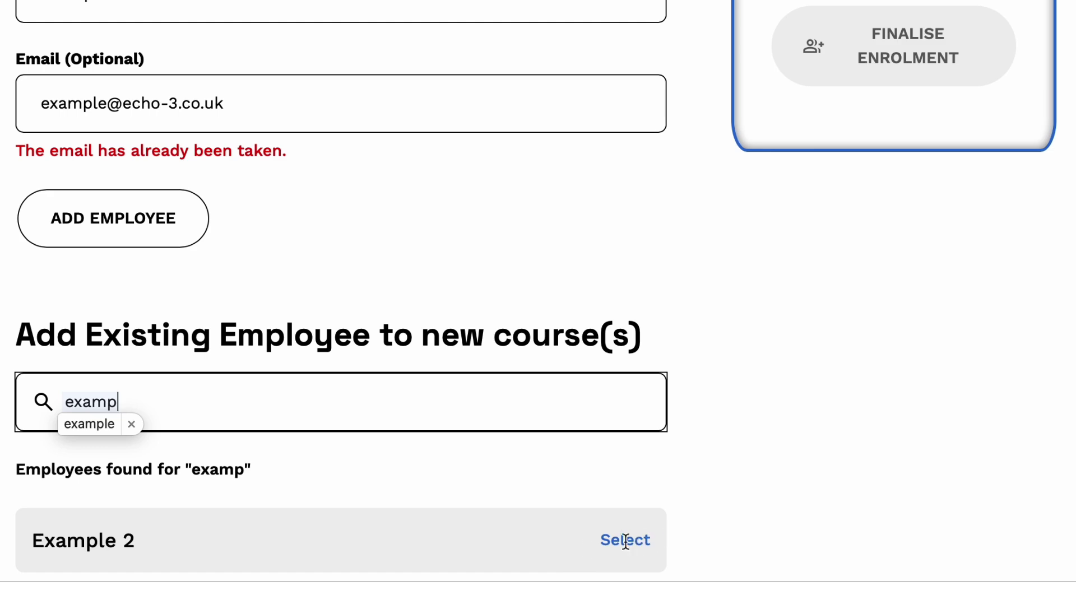
pyautogui.click(632, 540)
pyautogui.scroll(-1, 621, 544)
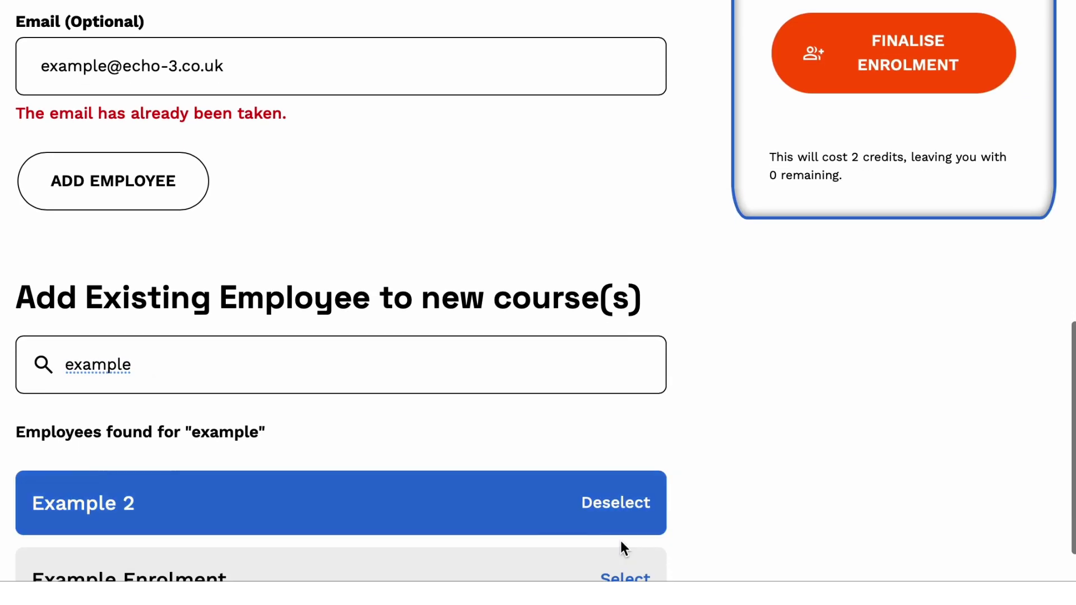
pyautogui.scroll(5, 638, 470)
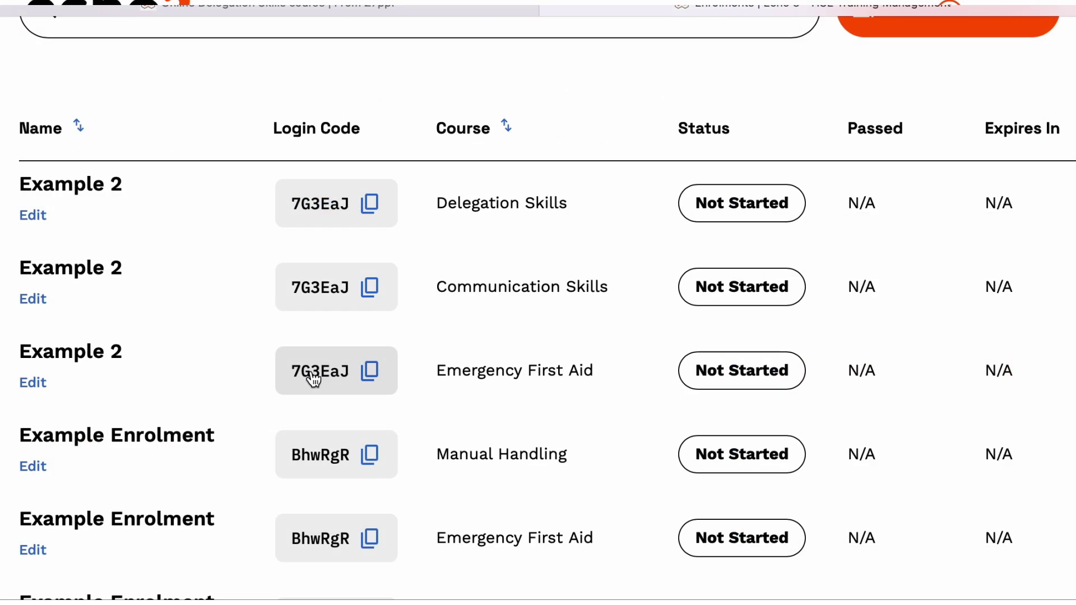
pyautogui.click(312, 375)
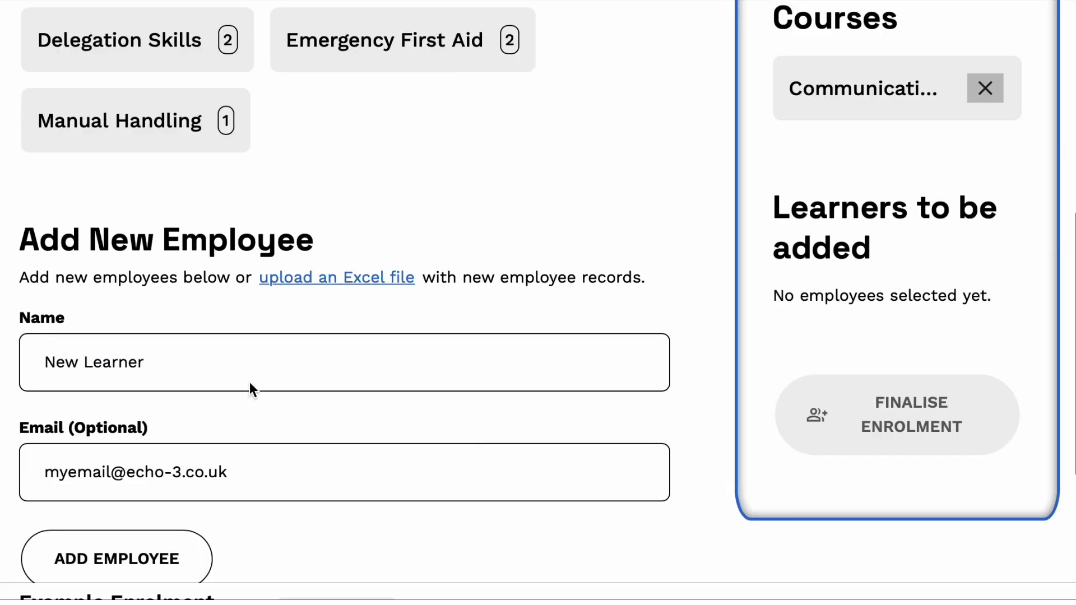
# Add New Learner as an employee and finalise the enrolment, spending the credit.
pyautogui.scroll(-1, 224, 404)
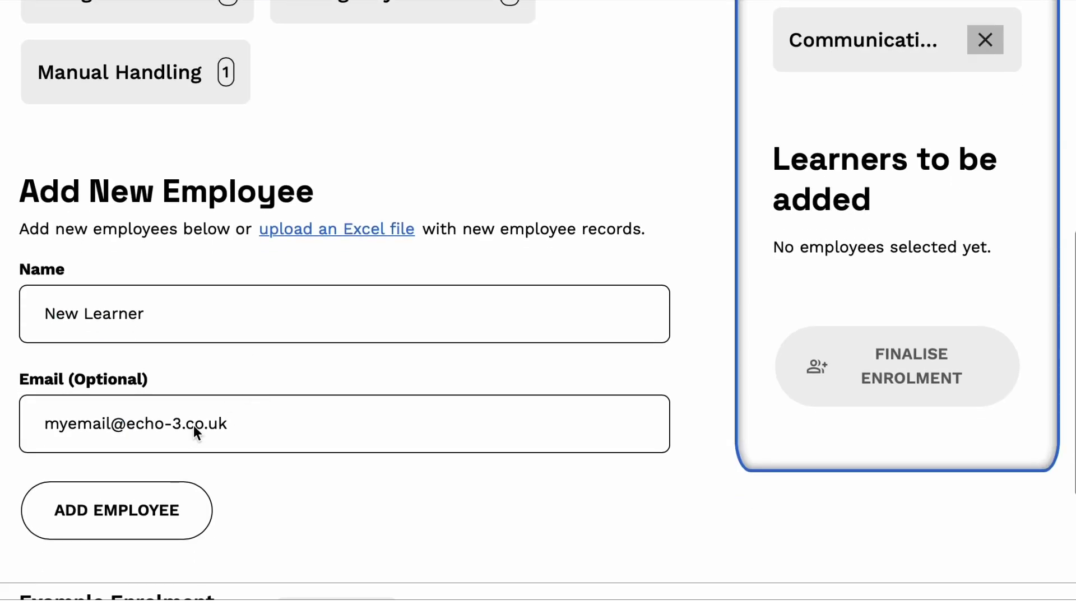
pyautogui.click(109, 520)
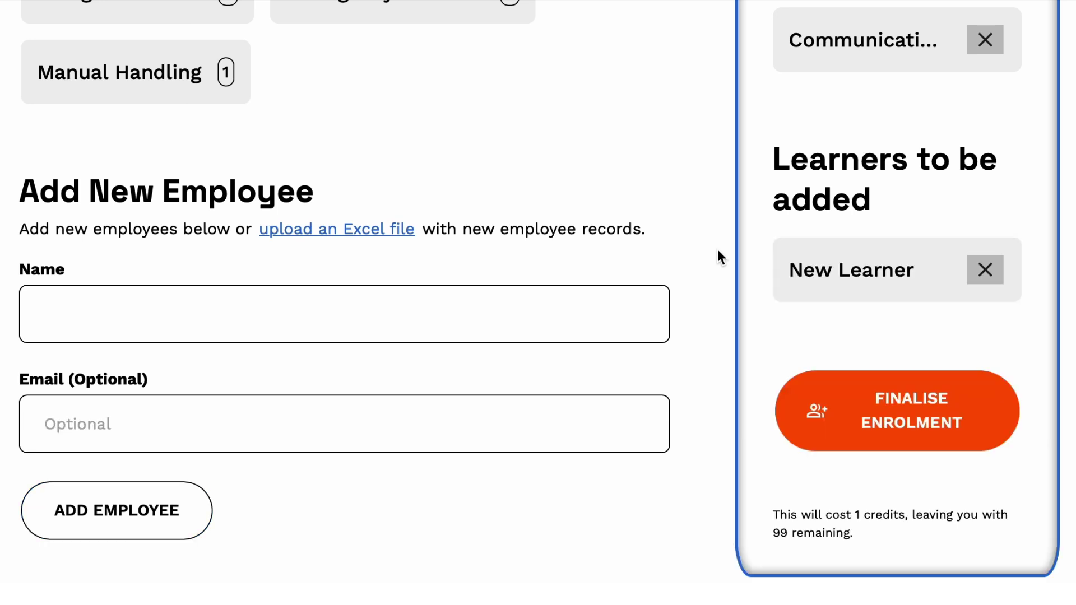
pyautogui.scroll(3, 717, 250)
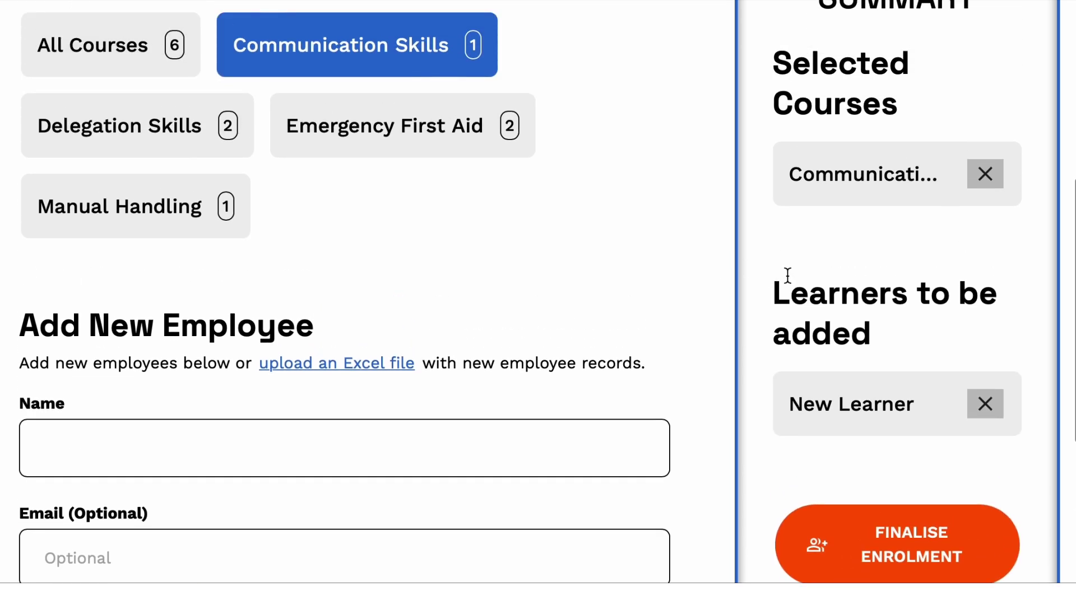
pyautogui.scroll(-3, 788, 275)
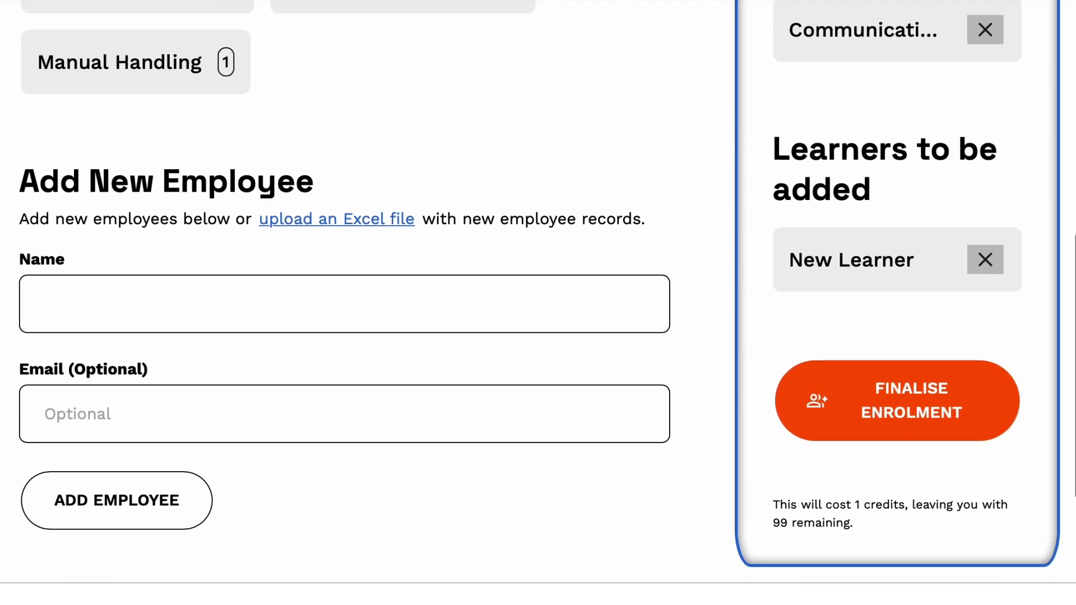
pyautogui.click(886, 407)
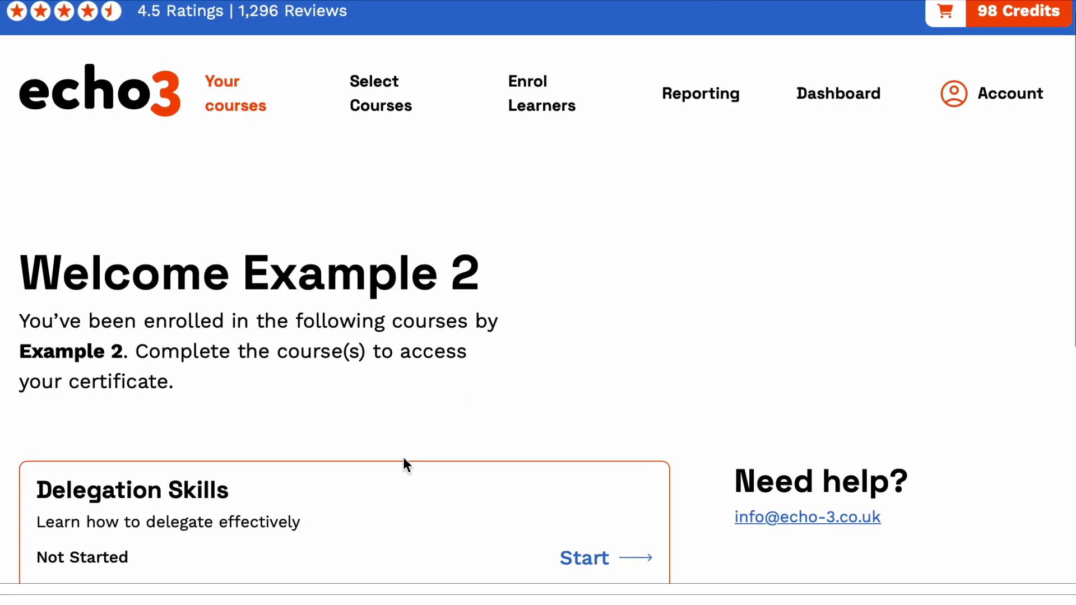
pyautogui.scroll(-3, 403, 463)
pyautogui.scroll(-2, 403, 464)
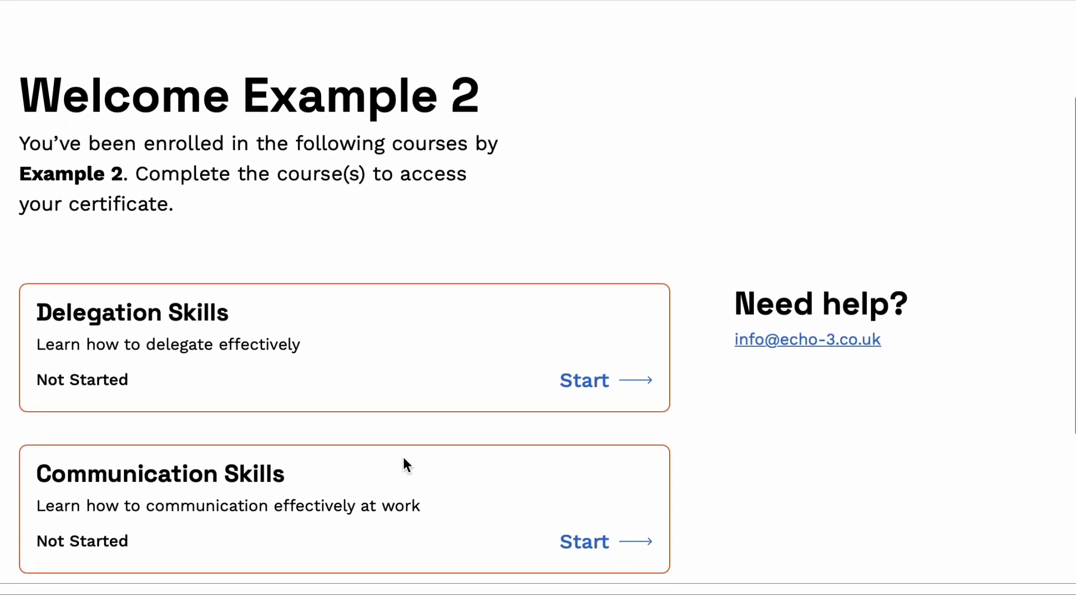
pyautogui.scroll(-2, 595, 499)
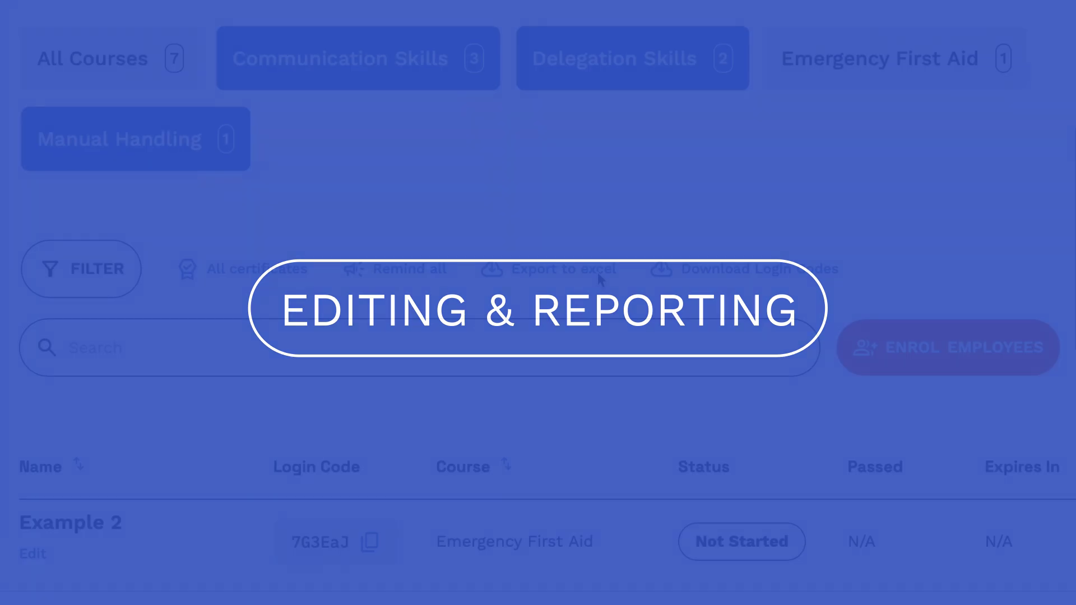
# Scroll through the Reporting table of 7 enrolments and back to the top.
pyautogui.scroll(-3, 598, 273)
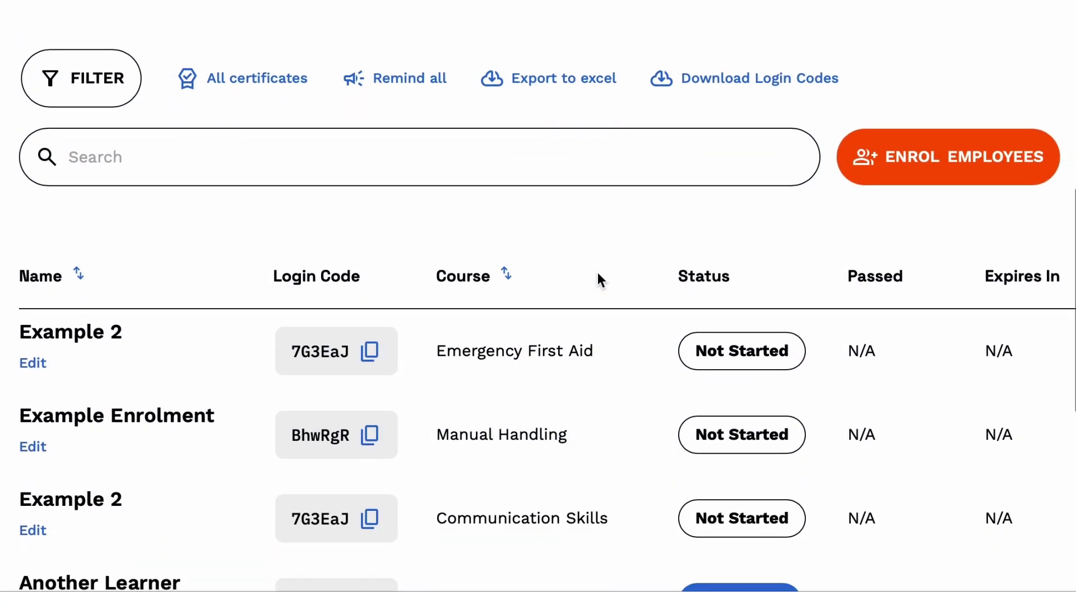
pyautogui.scroll(-3, 598, 274)
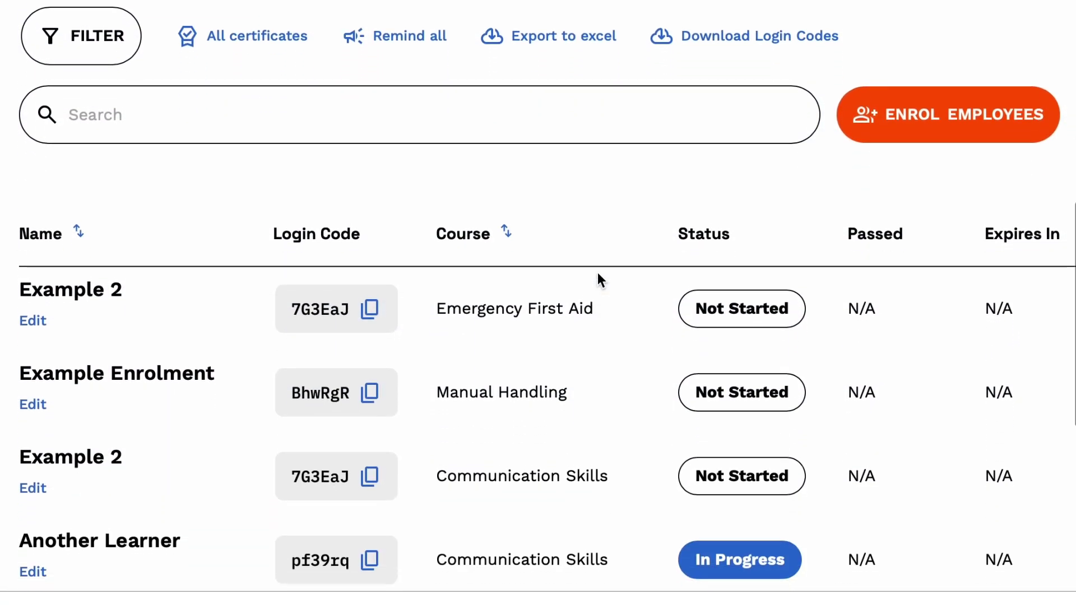
pyautogui.scroll(-2, 598, 272)
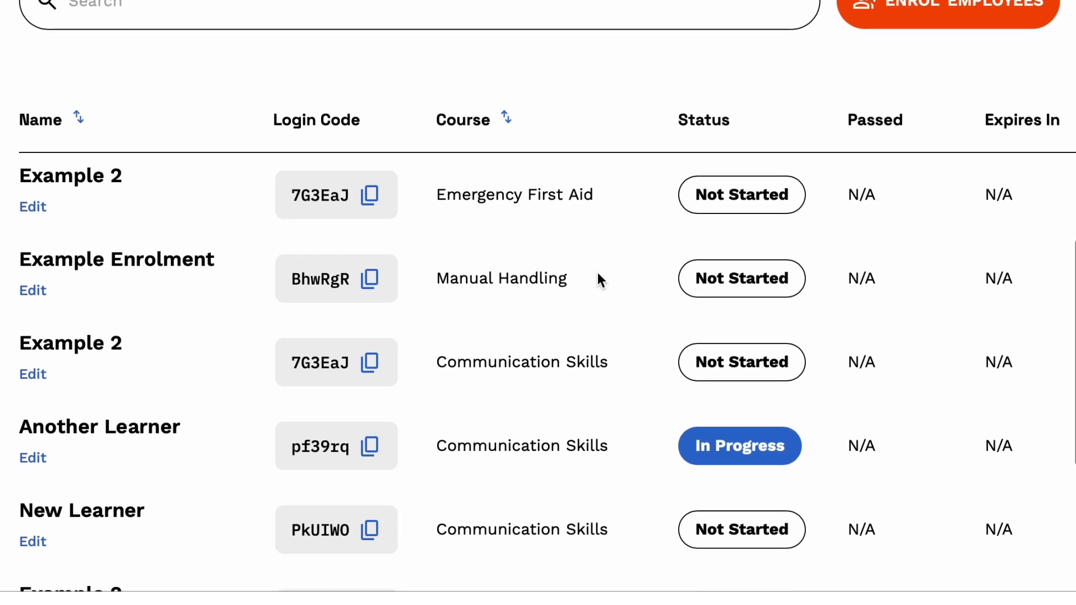
pyautogui.scroll(-4, 597, 278)
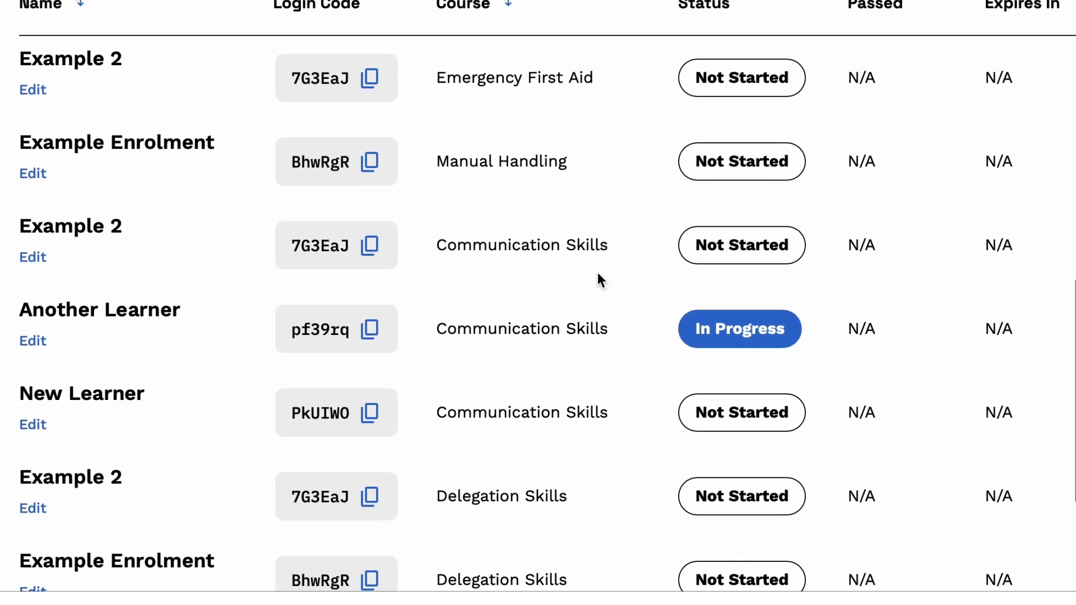
pyautogui.scroll(10, 598, 277)
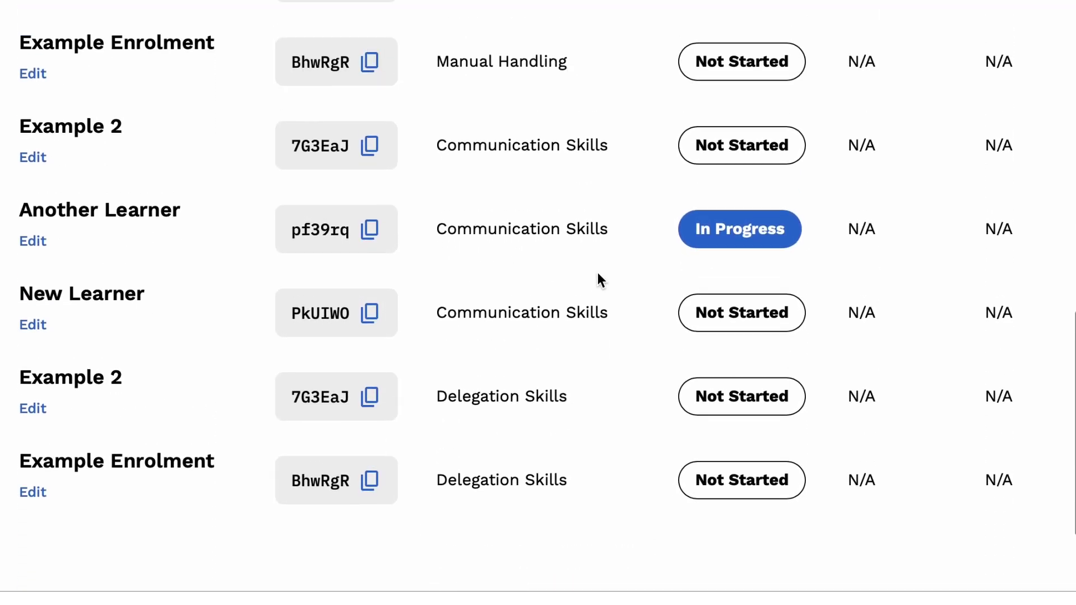
pyautogui.scroll(8, 599, 278)
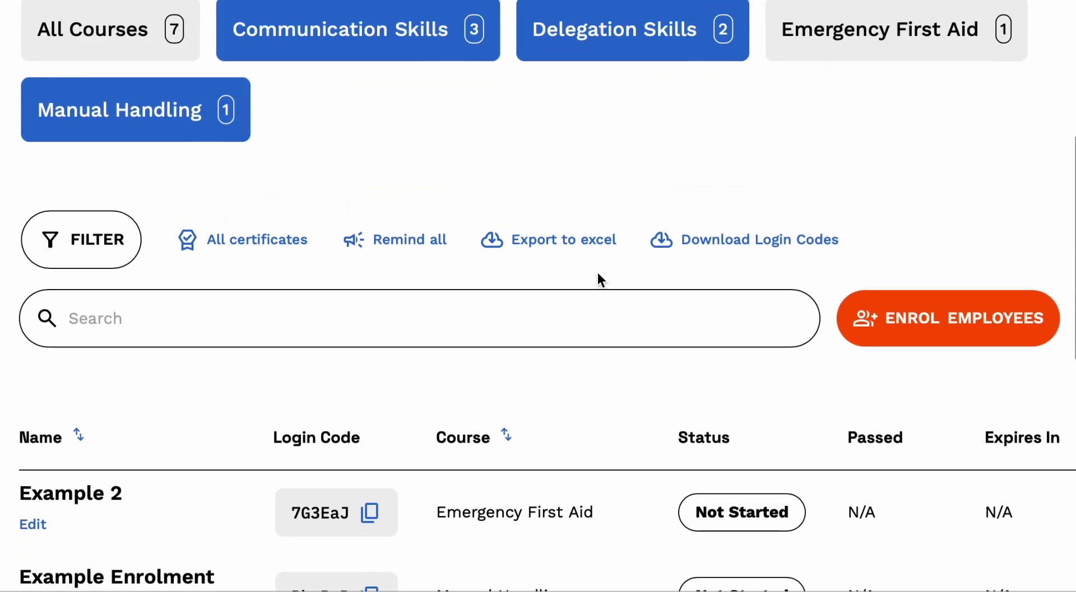
pyautogui.scroll(1, 598, 272)
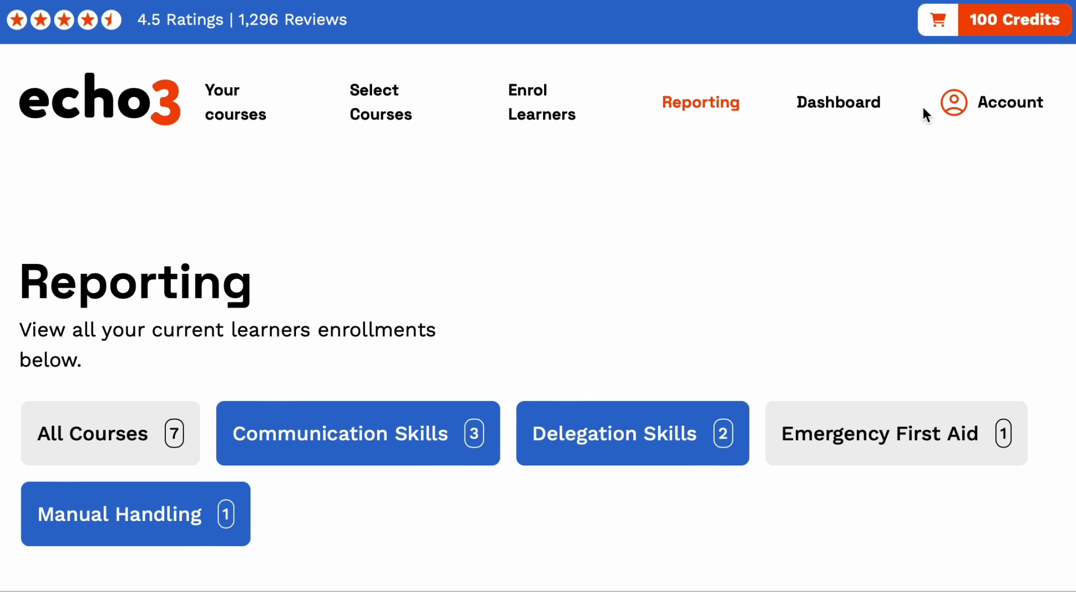
# In Account settings, tick the e-mail notification for expiring learner certificates.
pyautogui.click(983, 109)
pyautogui.scroll(-5, 361, 387)
pyautogui.scroll(-1, 361, 379)
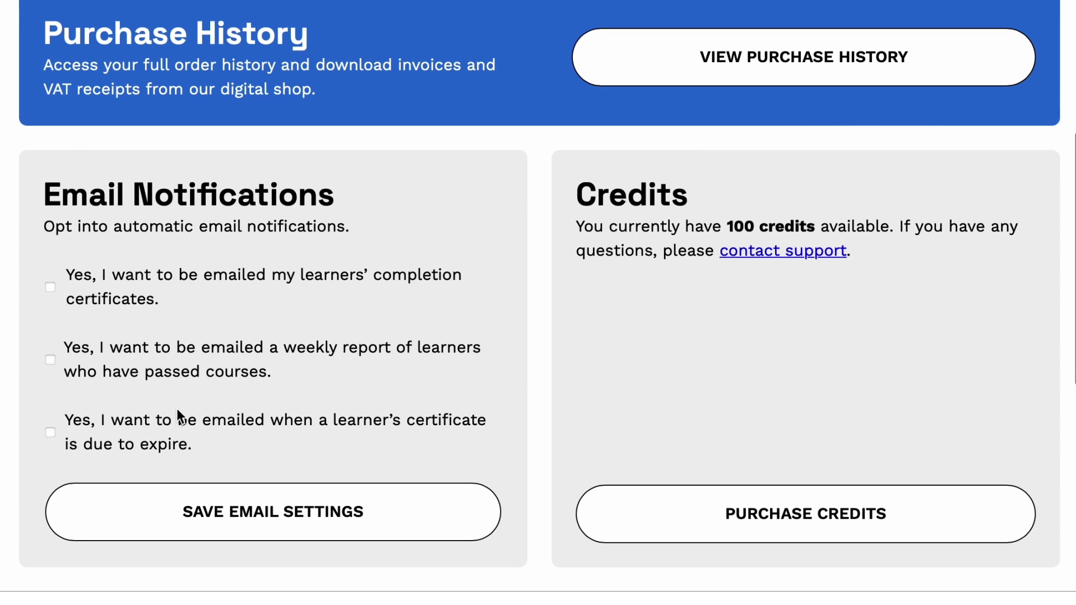
pyautogui.click(50, 432)
pyautogui.scroll(6, 296, 383)
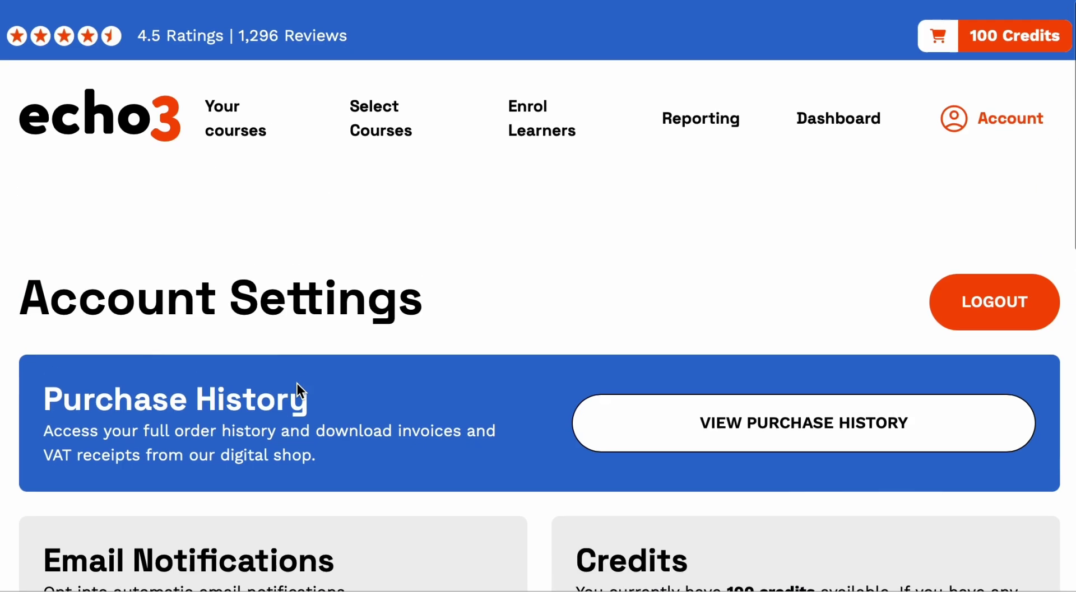
# Return to Reporting, showing 7 enrolments and 100 available credits.
pyautogui.click(720, 105)
pyautogui.scroll(-2, 390, 344)
pyautogui.scroll(2, 390, 344)
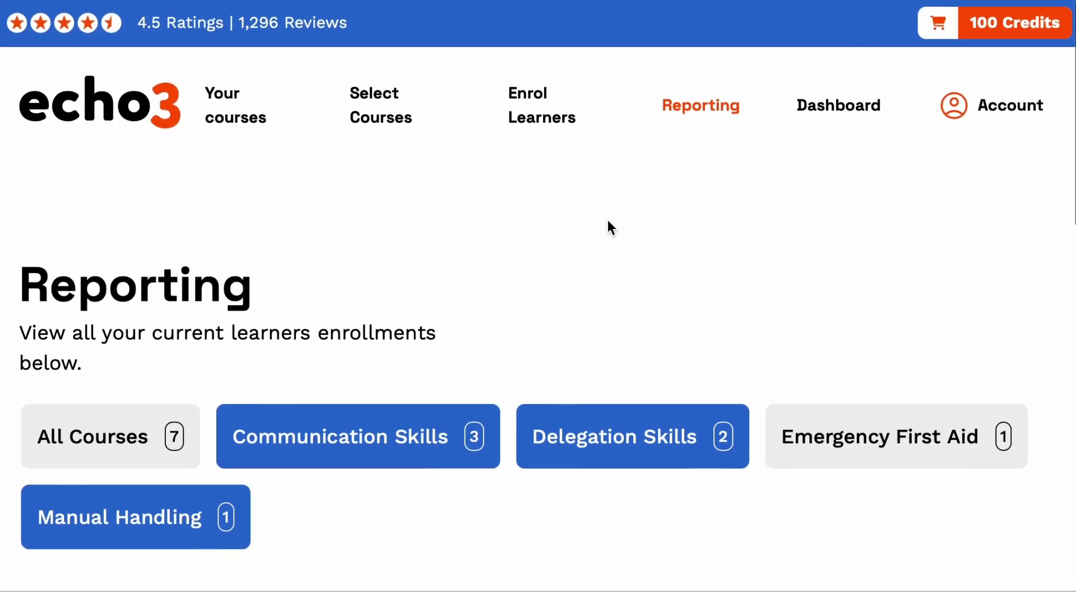
# Open Example Enrolment's Manual Handling enrolment for editing and reach its Delete and Refund section.
pyautogui.scroll(-10, 608, 224)
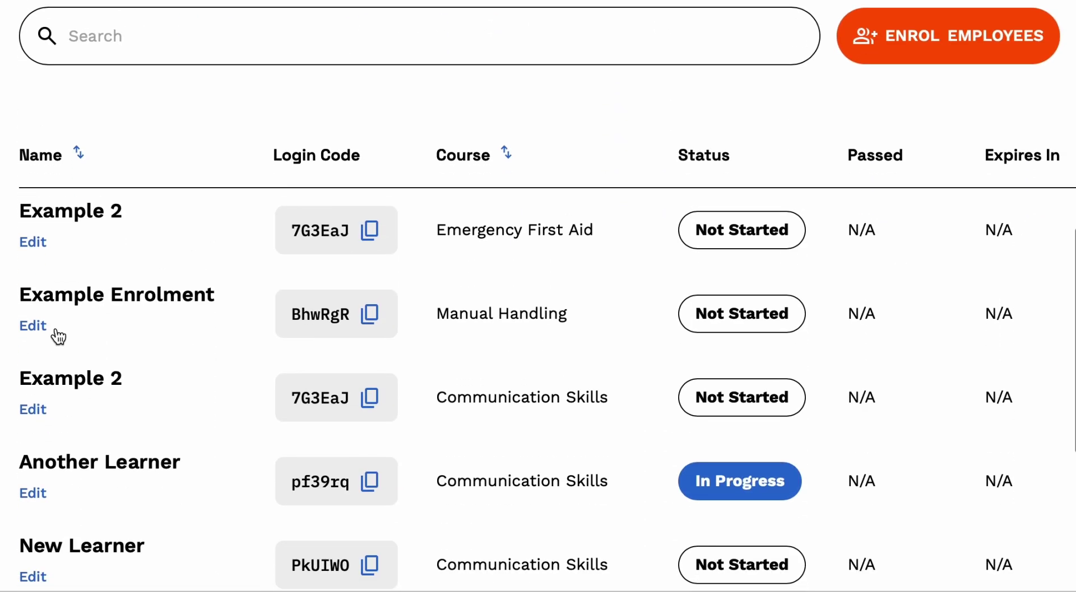
pyautogui.click(39, 329)
pyautogui.scroll(-8, 223, 339)
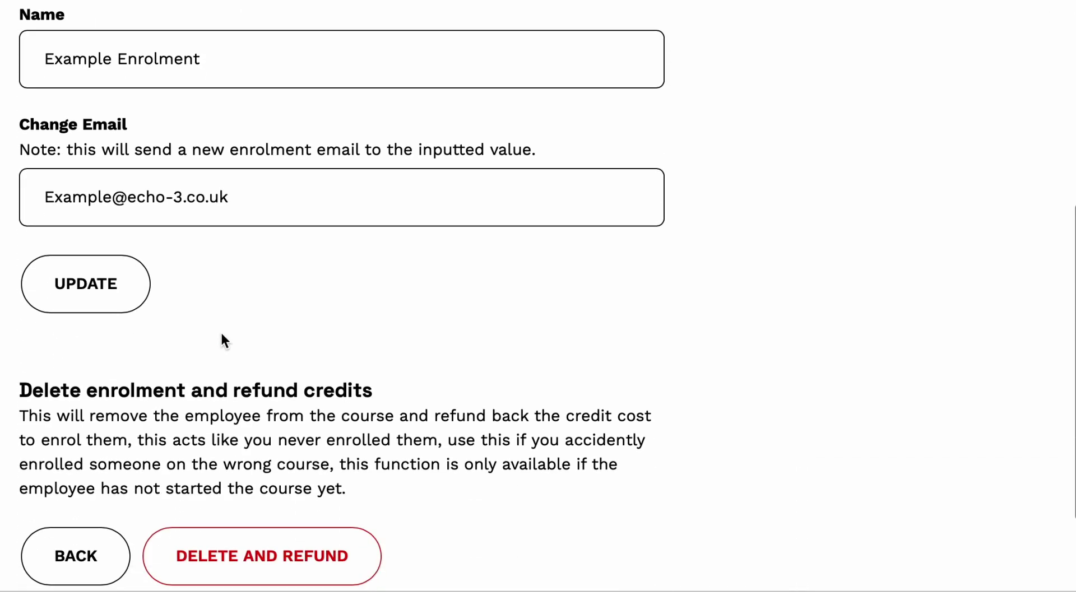
pyautogui.scroll(-2, 223, 335)
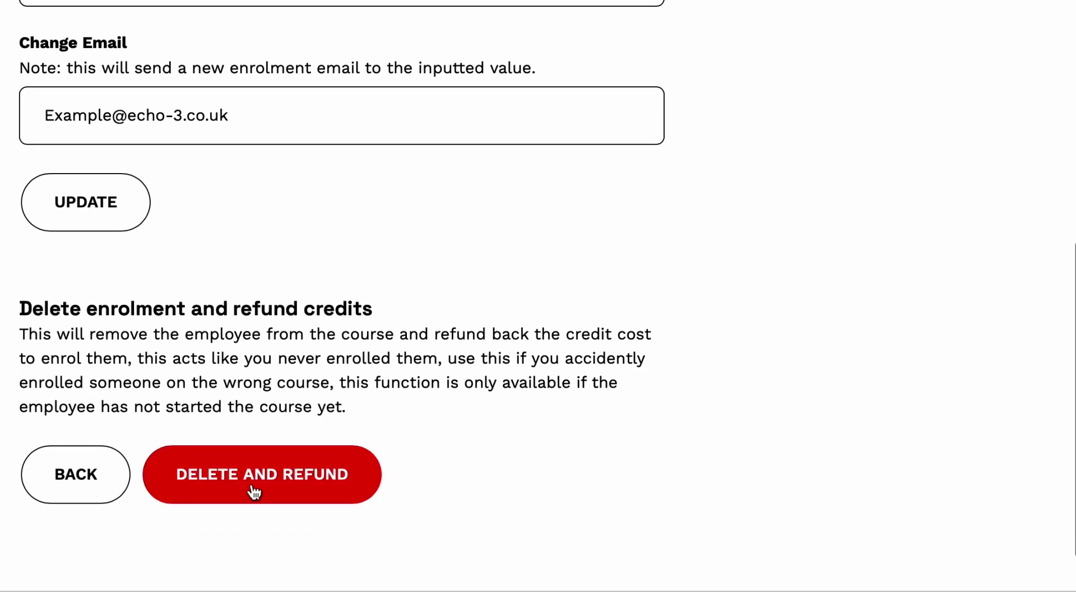